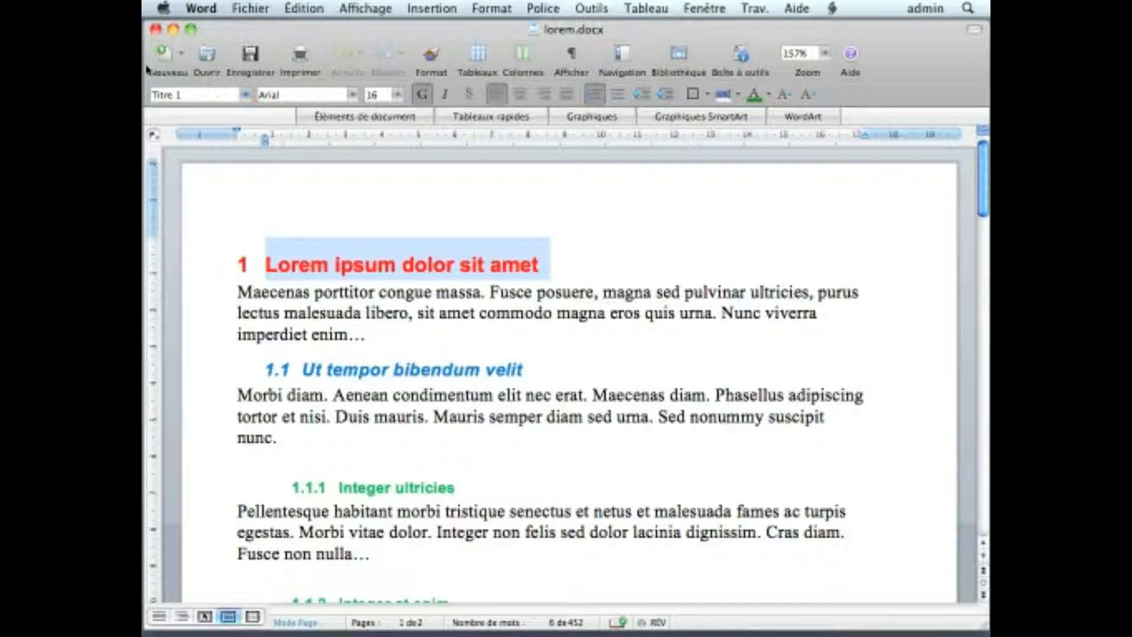
Examine the styles of the 1.1 and 1.1.1 headings and the heading numbering throughout the document.
{"action": "left_click", "coordinate": [211, 369]}
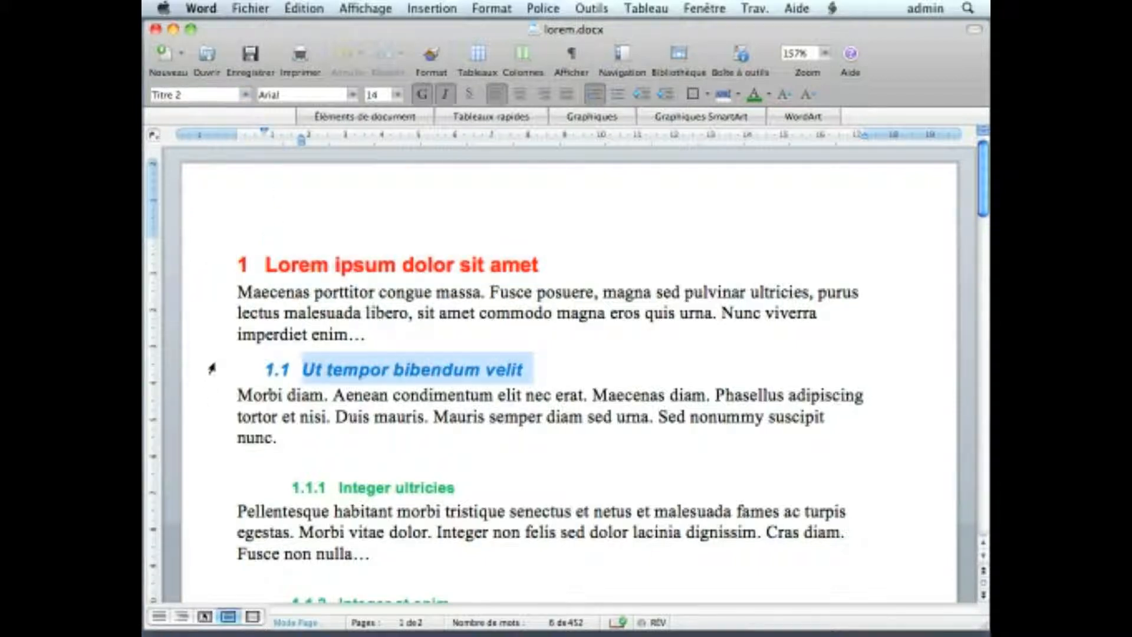
{"action": "left_click", "coordinate": [201, 494]}
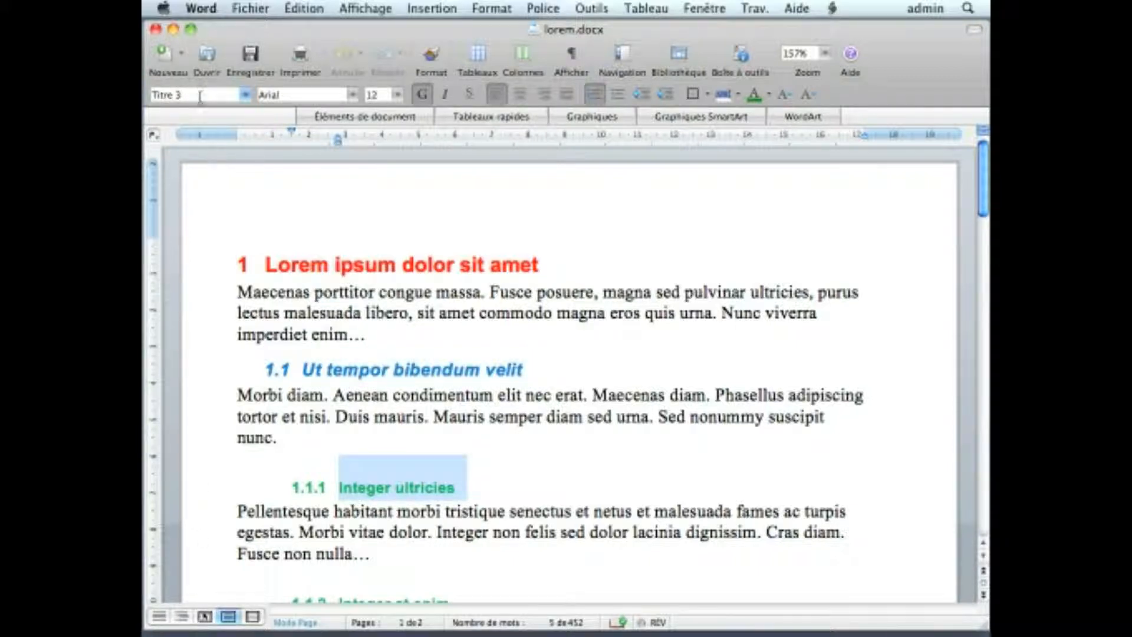
{"action": "left_click", "coordinate": [983, 497]}
{"action": "left_click", "coordinate": [983, 497]}
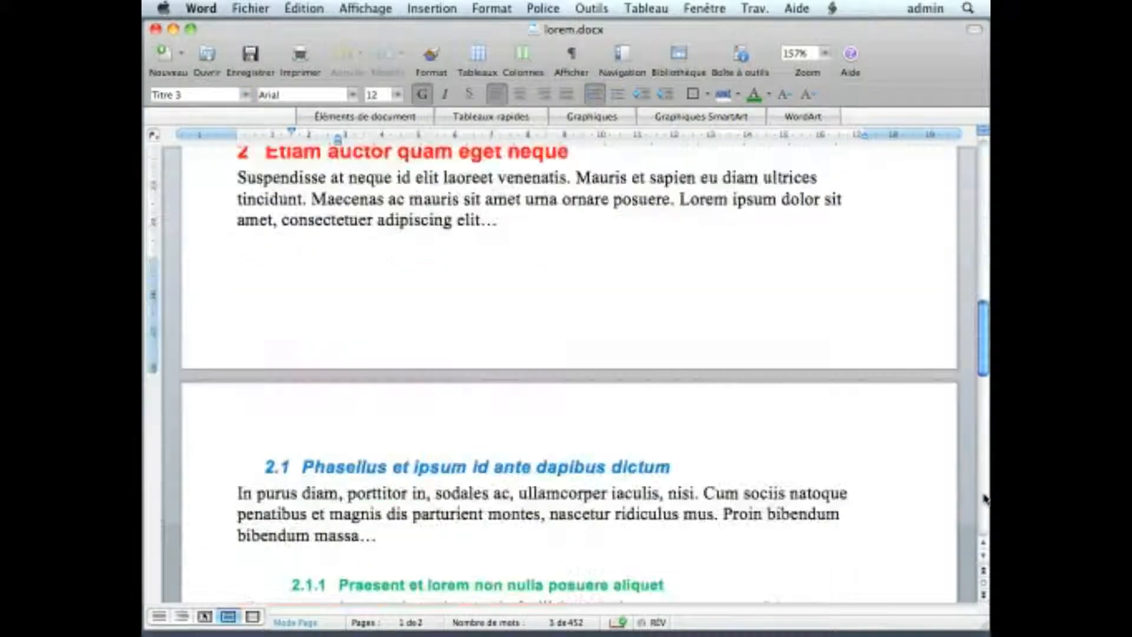
{"action": "left_click", "coordinate": [984, 497]}
{"action": "left_click_drag", "start_coordinate": [985, 396], "coordinate": [986, 119]}
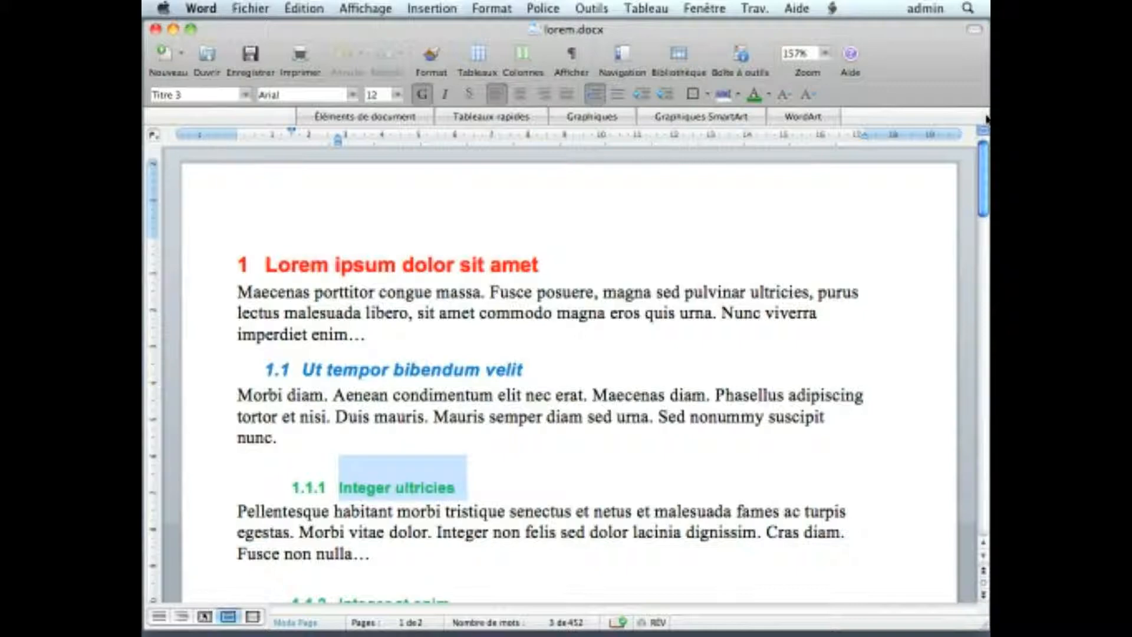
Try the preset outline numbering with Partie, 1 - and 1.1) on the headings, and undo it.
{"action": "left_click", "coordinate": [489, 8]}
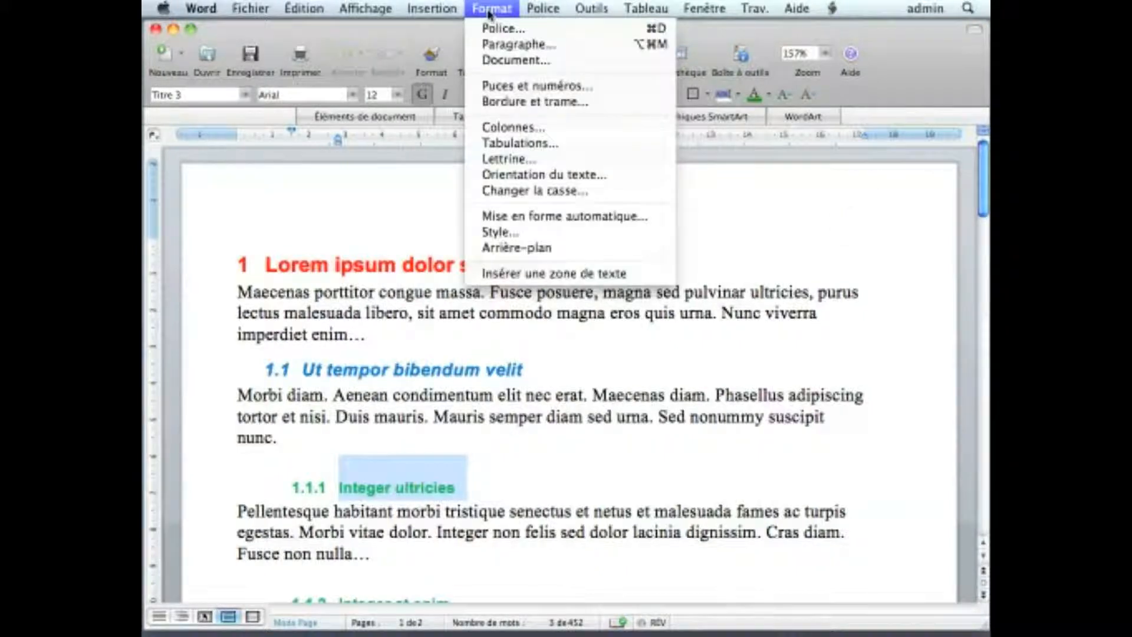
{"action": "left_click", "coordinate": [498, 86]}
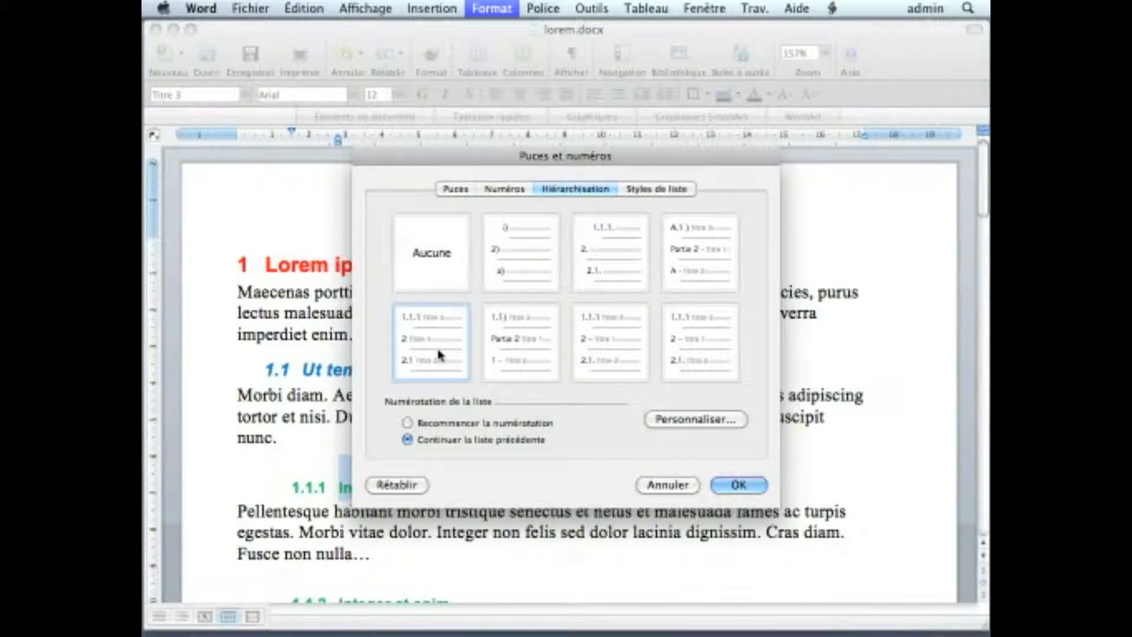
{"action": "left_click", "coordinate": [536, 352]}
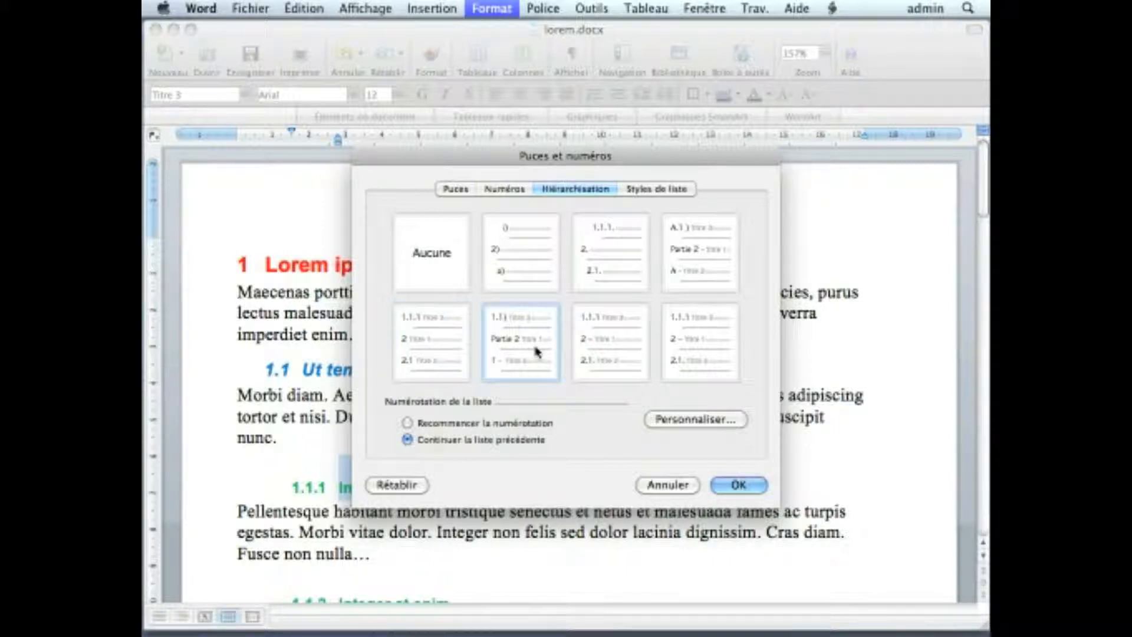
{"action": "left_click", "coordinate": [731, 497]}
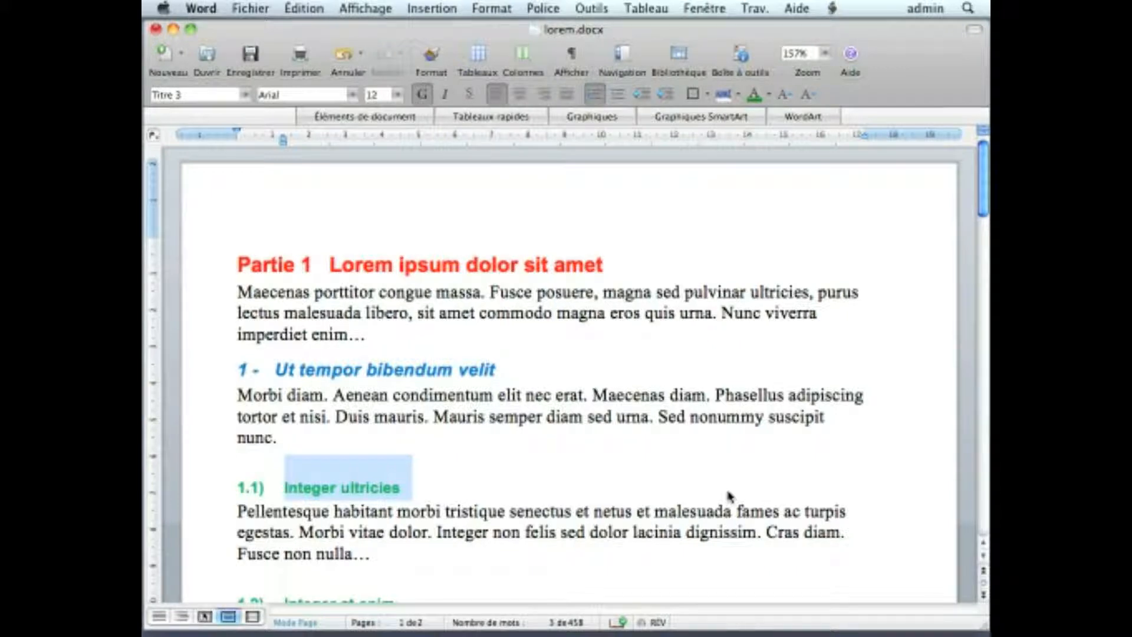
{"action": "key", "text": "super+z"}
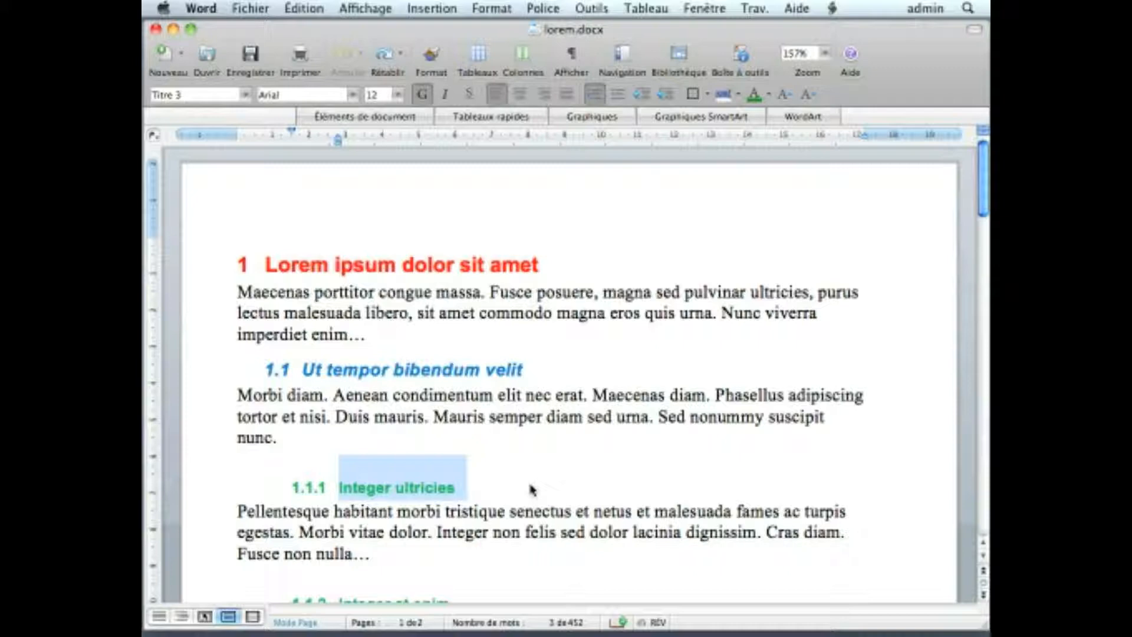
{"action": "key", "text": "super+y"}
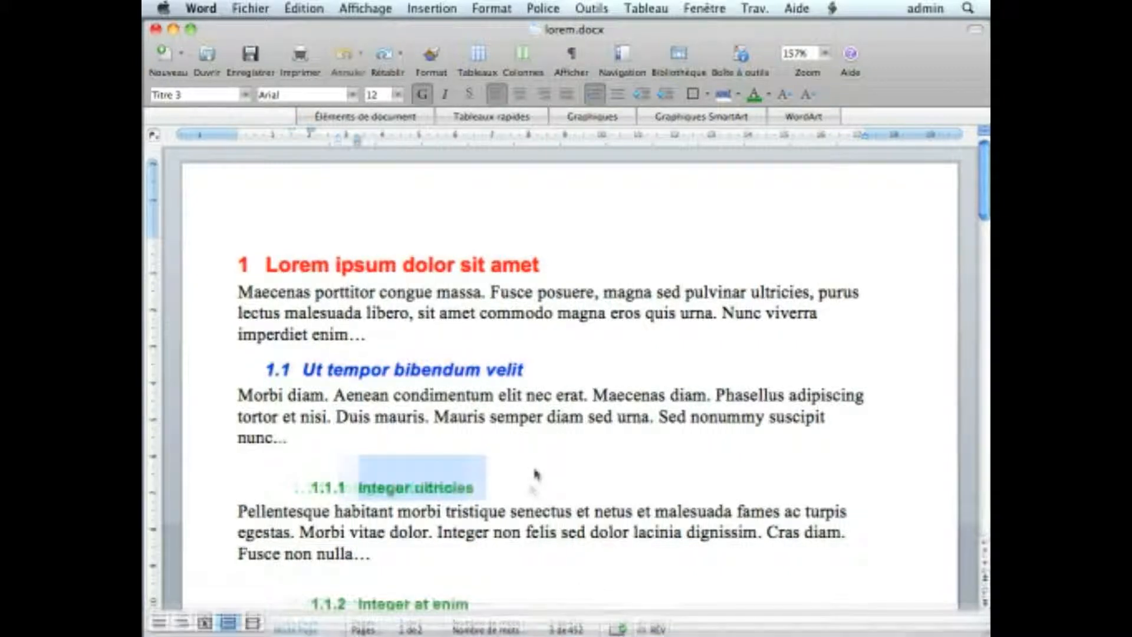
Customize the level 1 outline numbering as "Partie 1 -" followed by a space (Espace), and apply it.
{"action": "left_click", "coordinate": [491, 8]}
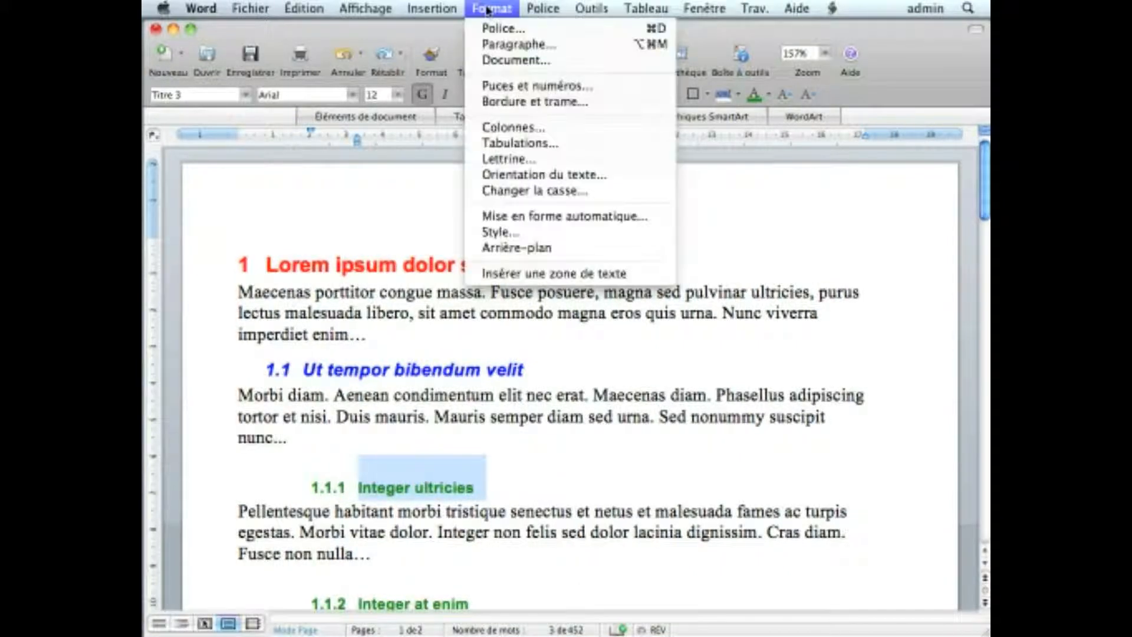
{"action": "left_click", "coordinate": [503, 86]}
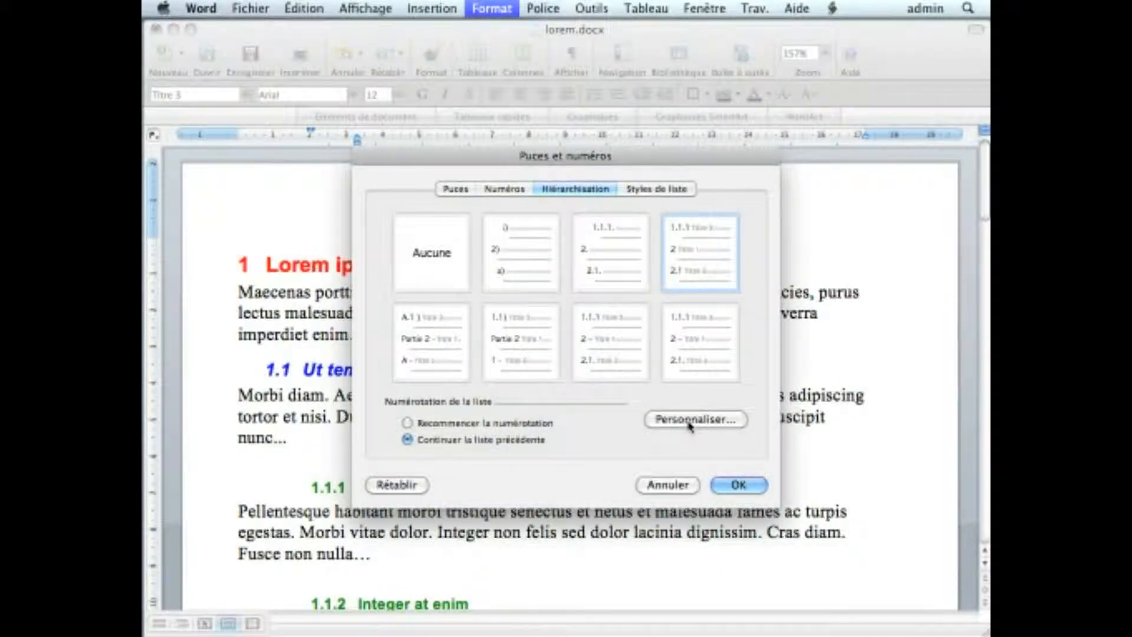
{"action": "left_click", "coordinate": [690, 422]}
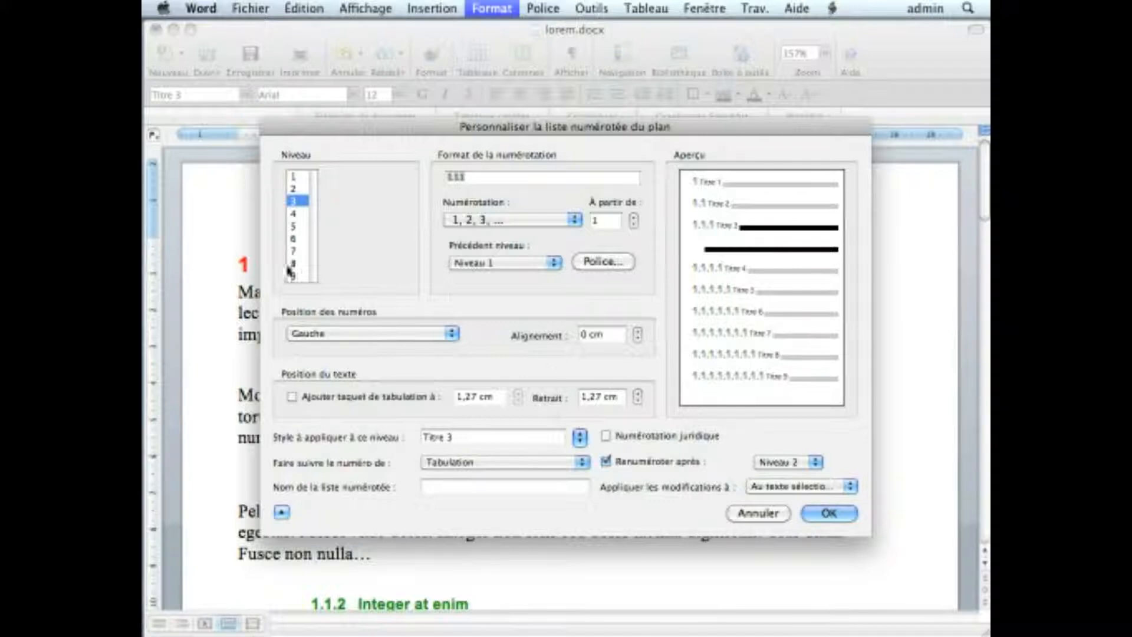
{"action": "left_click", "coordinate": [294, 178]}
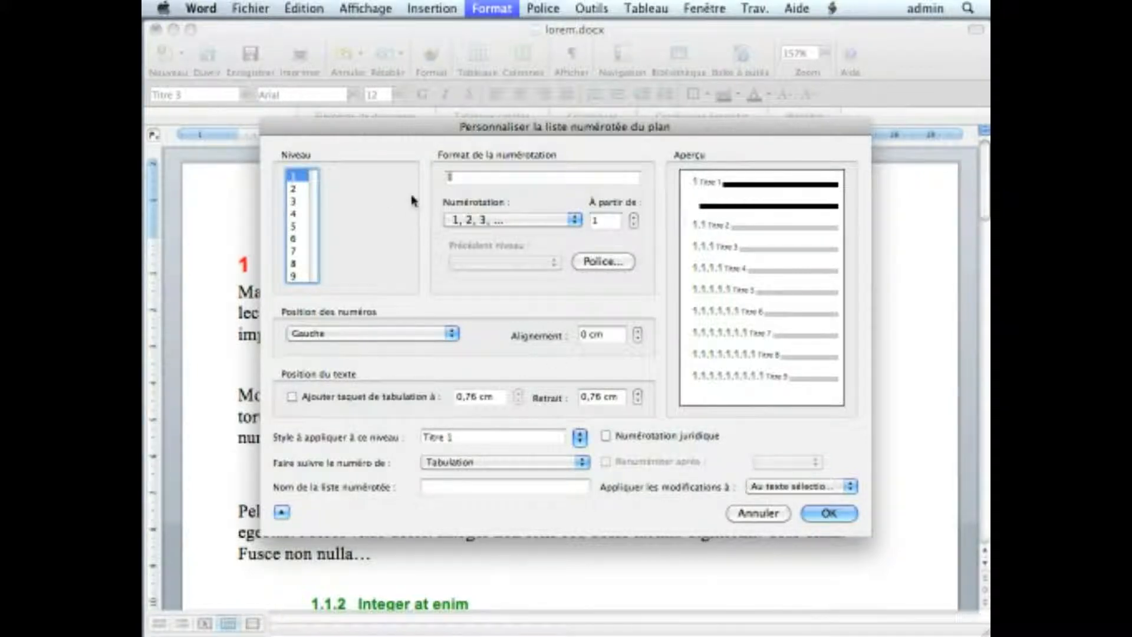
{"action": "left_click", "coordinate": [465, 179]}
{"action": "type", "text": "Partie 1"}
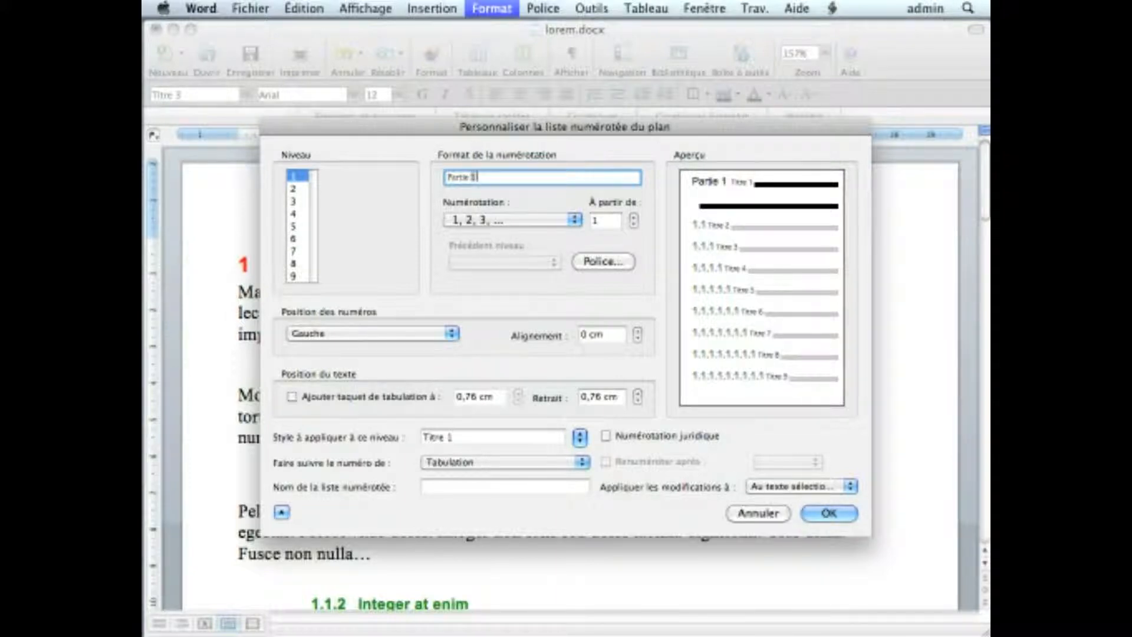
{"action": "type", "text": " -"}
{"action": "left_click", "coordinate": [582, 472]}
{"action": "left_click", "coordinate": [525, 475]}
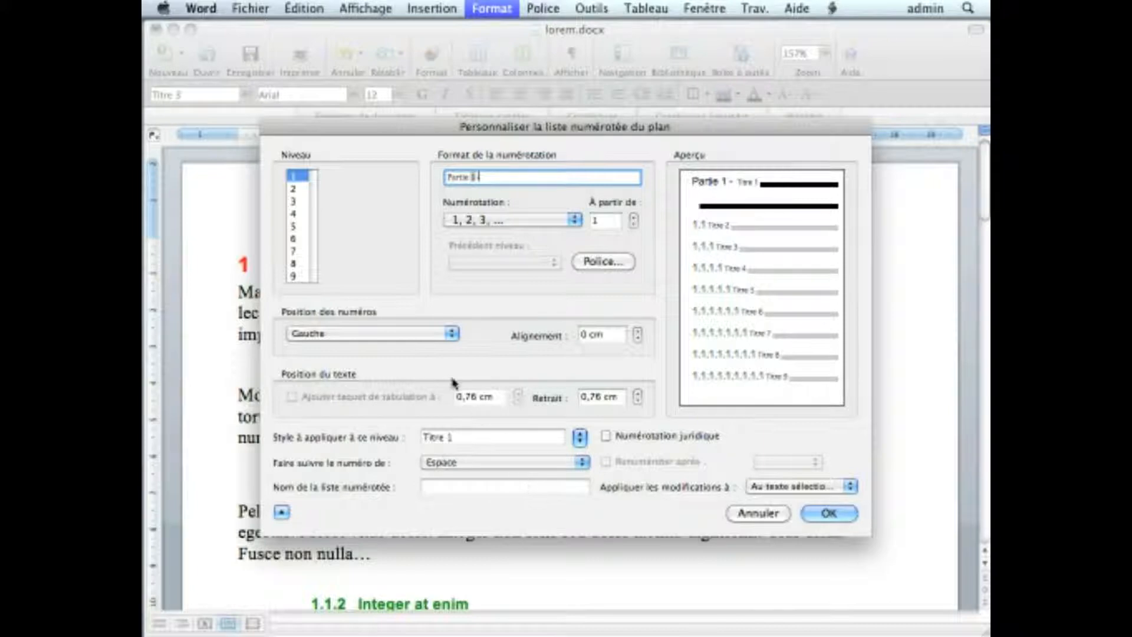
{"action": "left_click", "coordinate": [827, 514]}
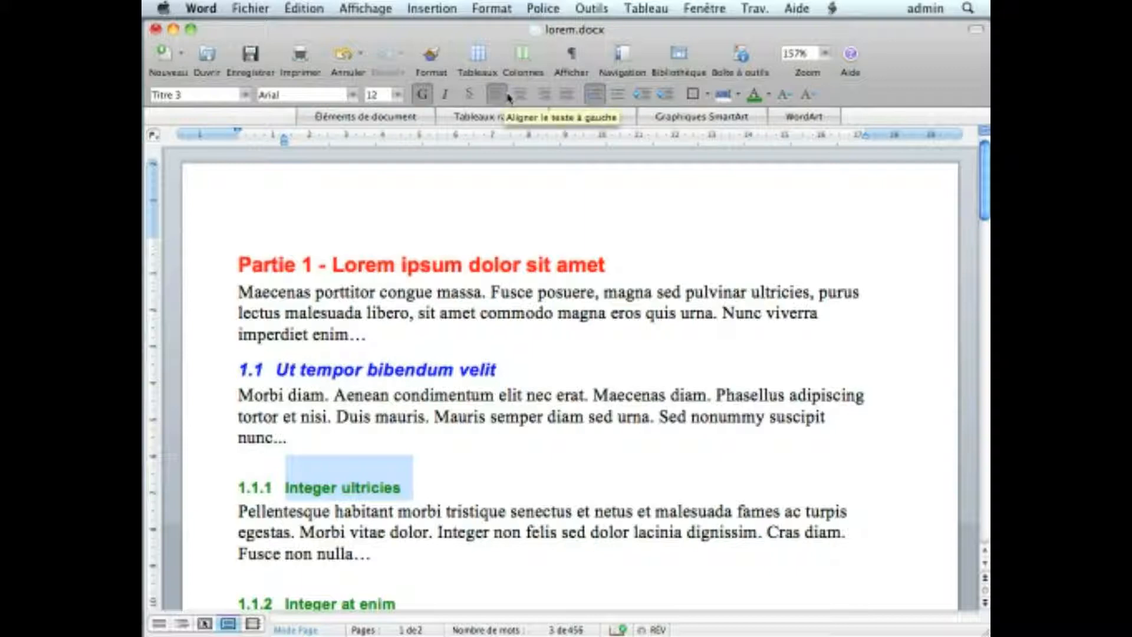
Customize the level 2 outline numbering with A, B, C, in the format "A -" without the level 1 number, followed by a space.
{"action": "left_click", "coordinate": [491, 10]}
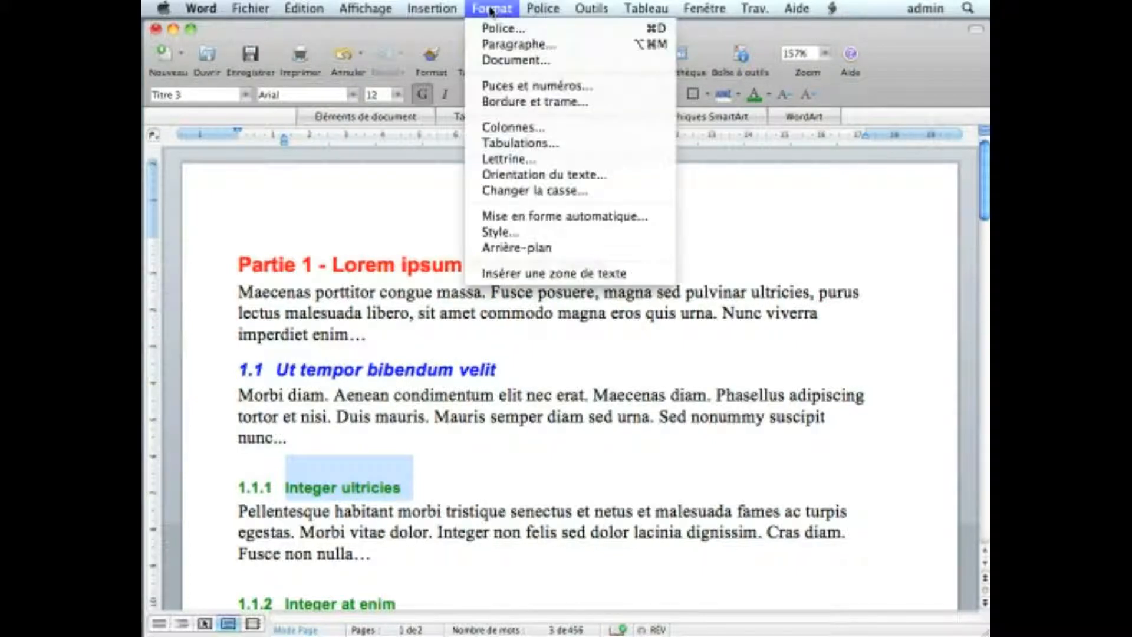
{"action": "left_click", "coordinate": [508, 88]}
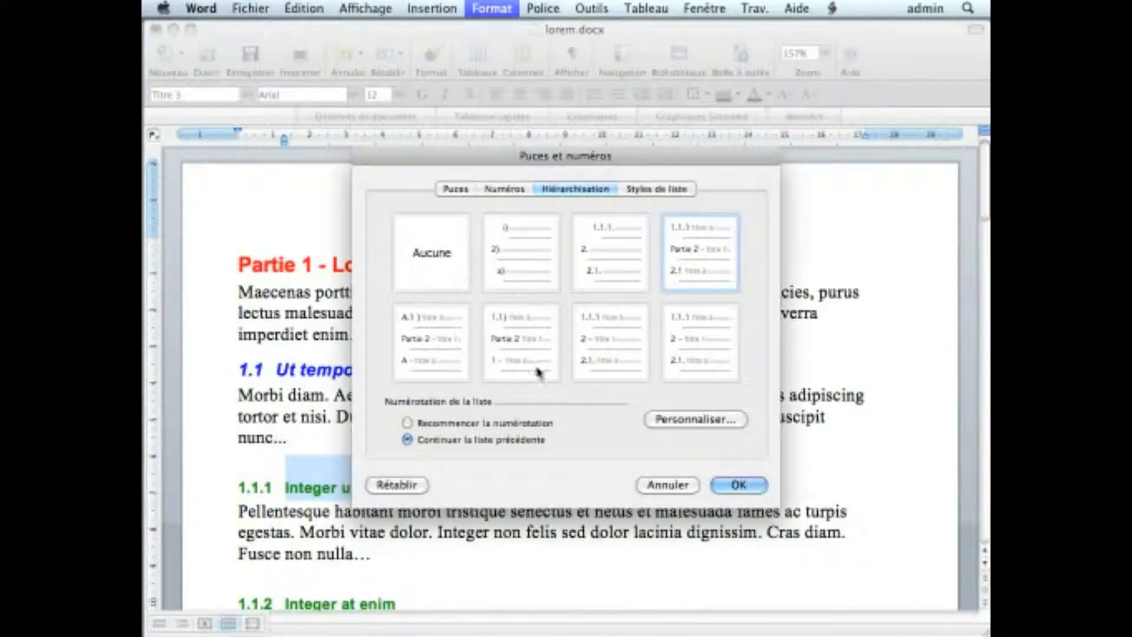
{"action": "left_click", "coordinate": [712, 423]}
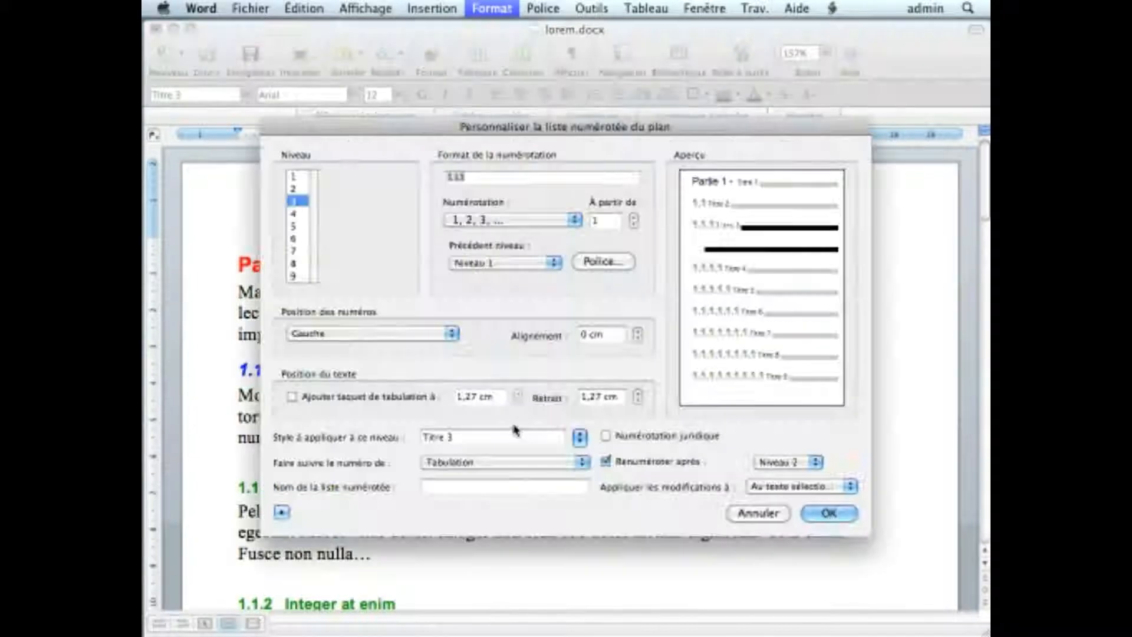
{"action": "left_click", "coordinate": [293, 188]}
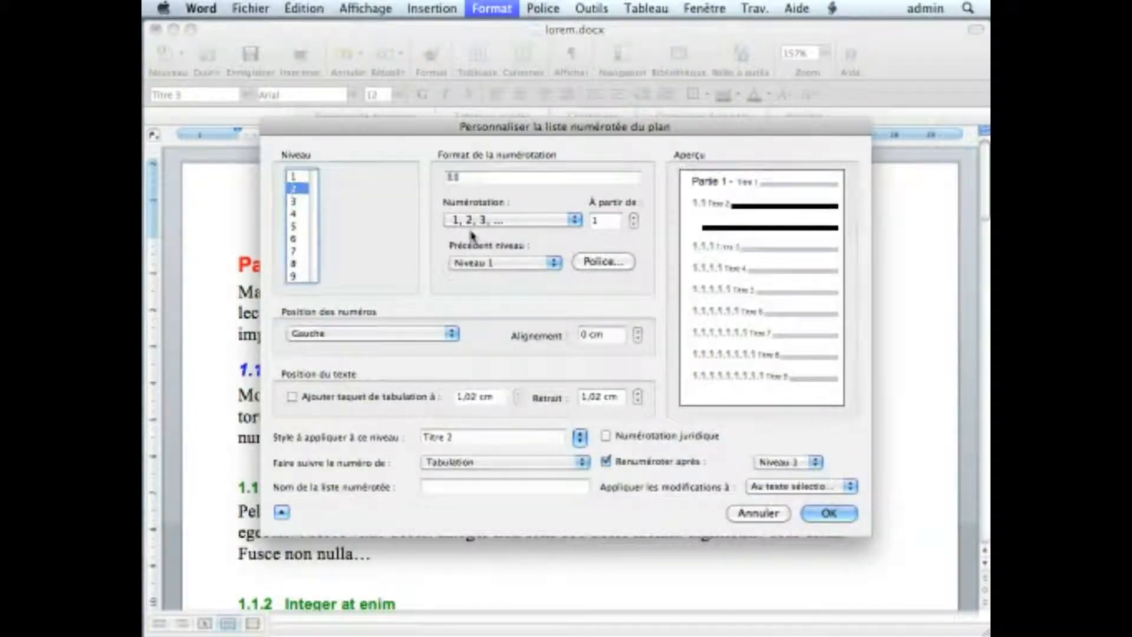
{"action": "left_click", "coordinate": [571, 221]}
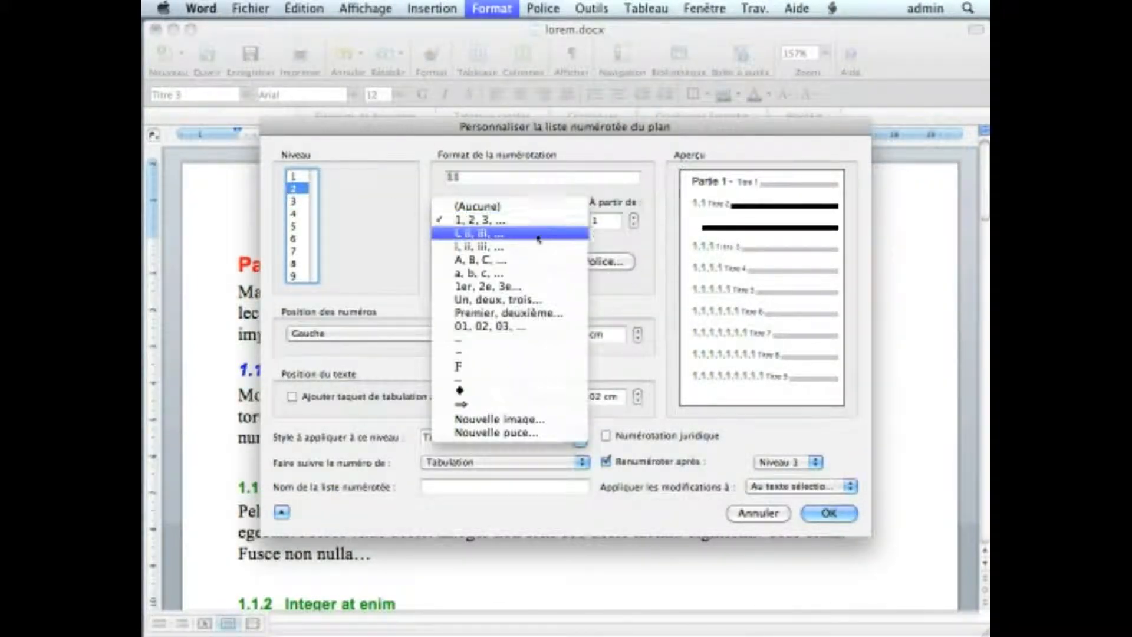
{"action": "left_click", "coordinate": [538, 260]}
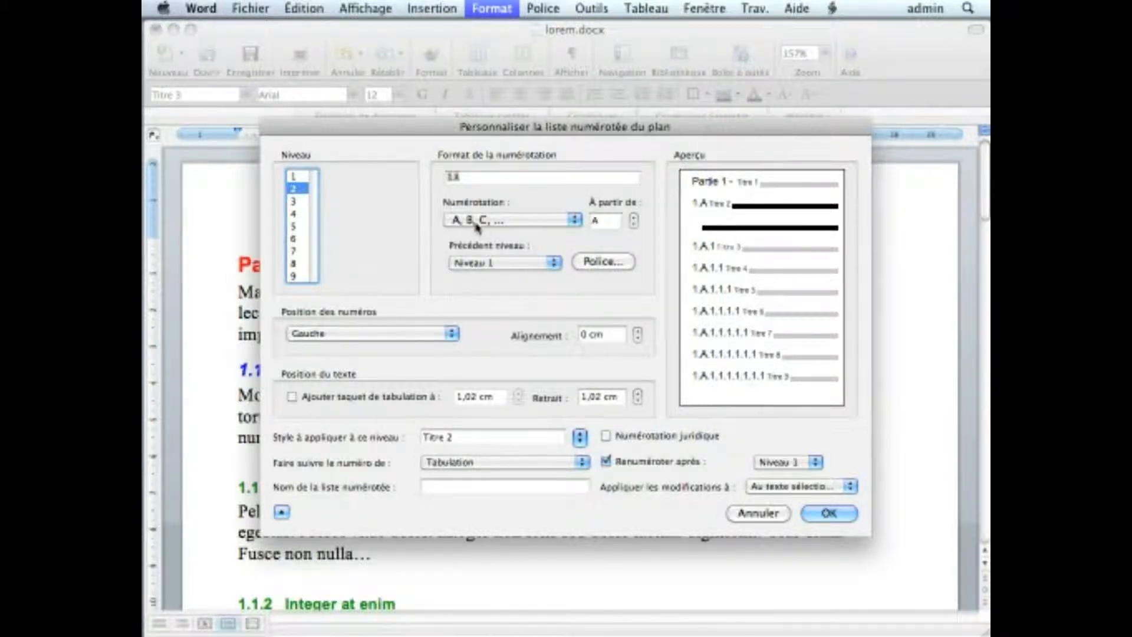
{"action": "left_click", "coordinate": [455, 180]}
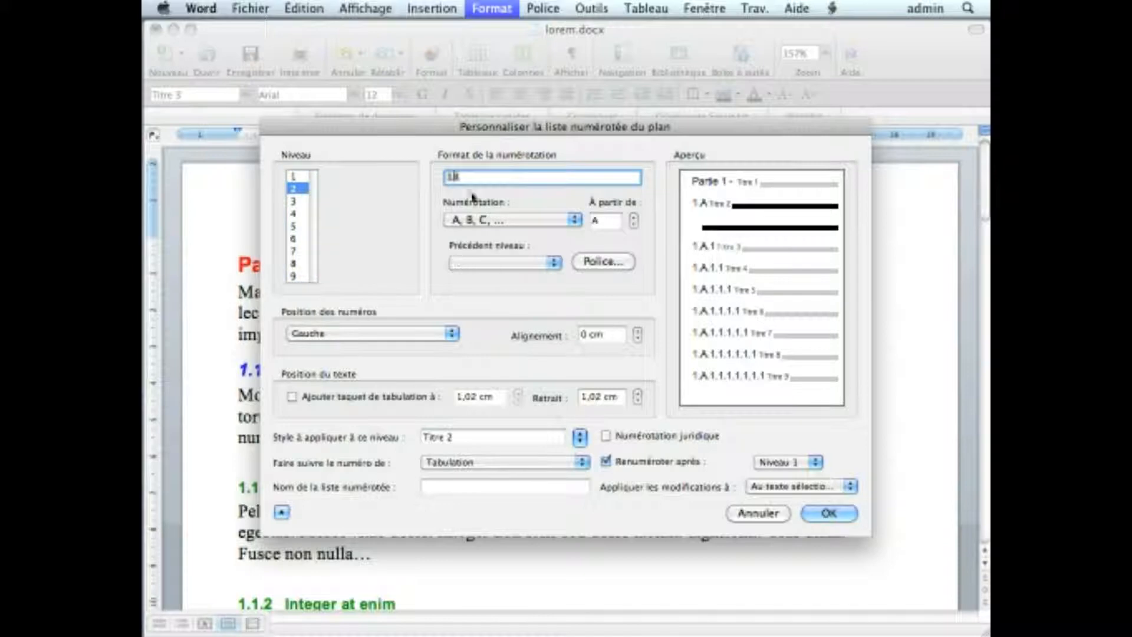
{"action": "key", "text": "BackSpace"}
{"action": "type", "text": "-"}
{"action": "left_click", "coordinate": [580, 464]}
{"action": "left_click", "coordinate": [535, 476]}
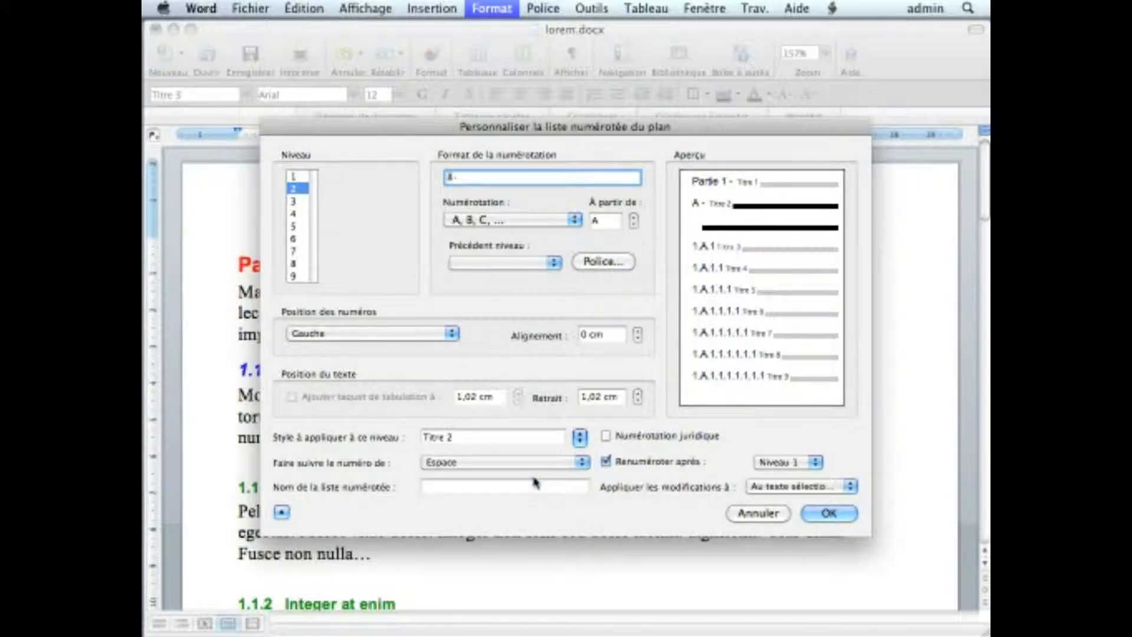
Set the level 3 number format to "A.1 )" without the level 1 number, followed by a space, and apply the numbering.
{"action": "left_click", "coordinate": [295, 202]}
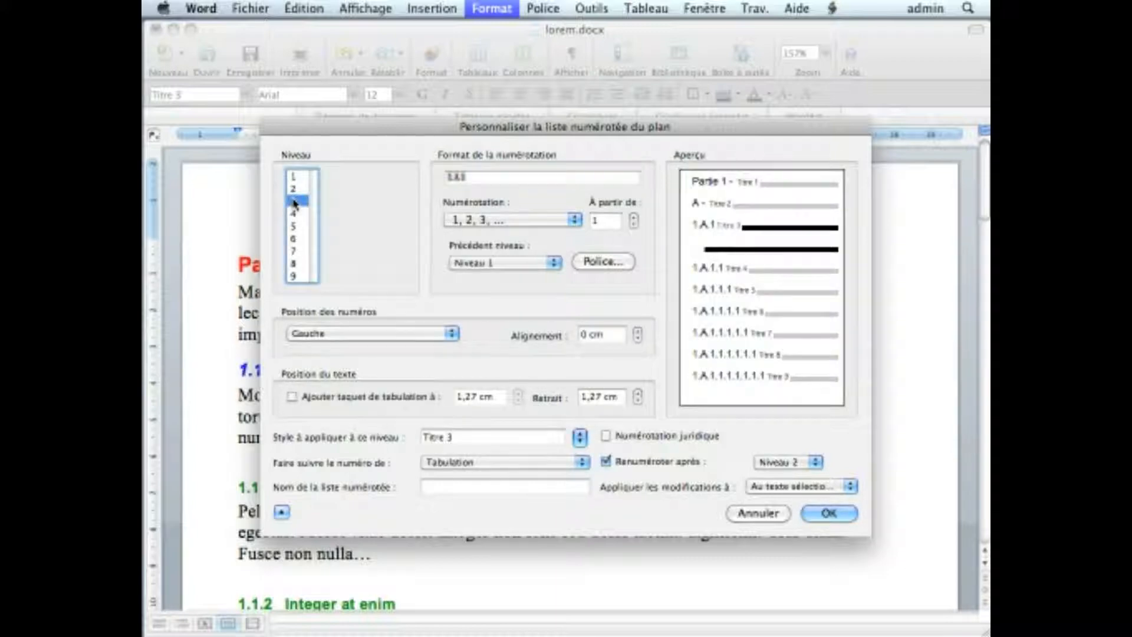
{"action": "left_click", "coordinate": [452, 177]}
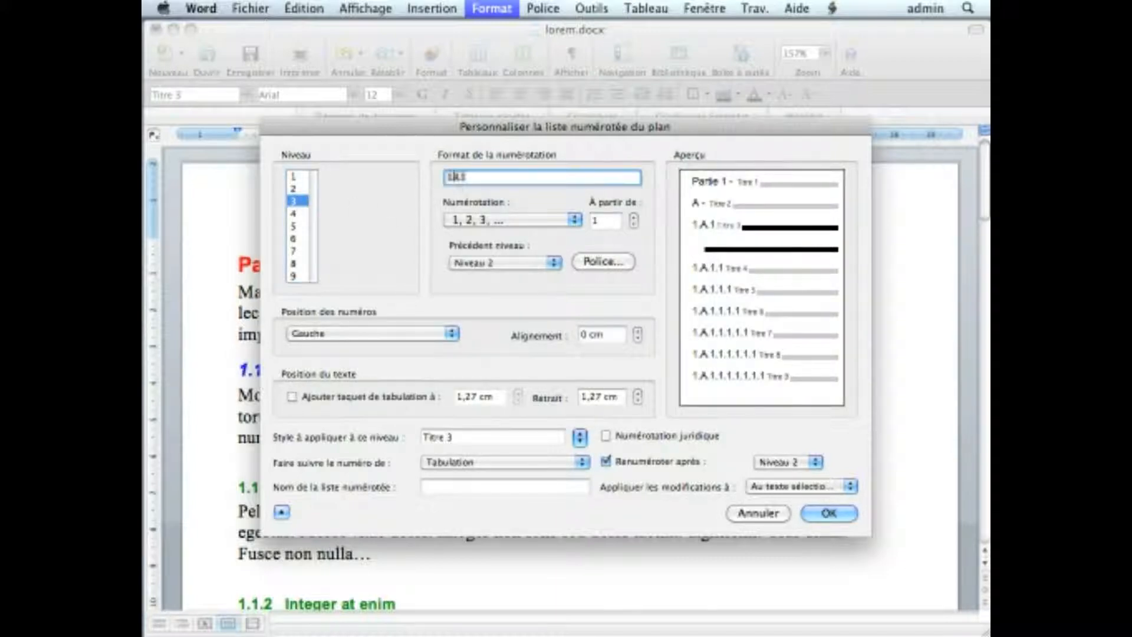
{"action": "key", "text": "BackSpace"}
{"action": "key", "text": "BackSpace"}
{"action": "left_click", "coordinate": [461, 177]}
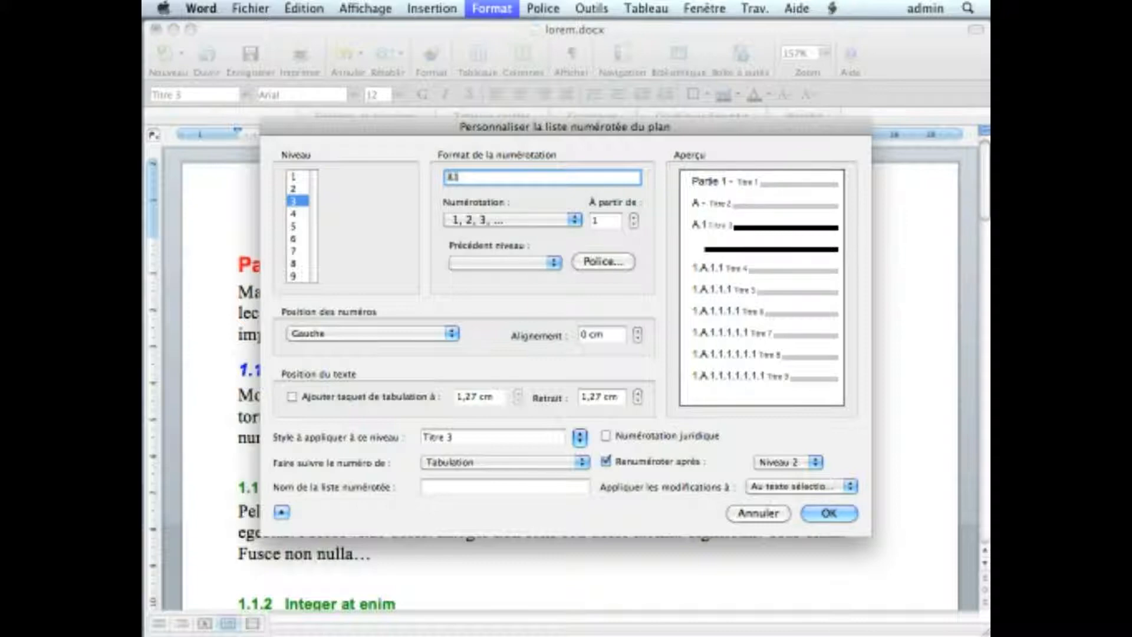
{"action": "type", "text": ")"}
{"action": "left_click", "coordinate": [582, 462]}
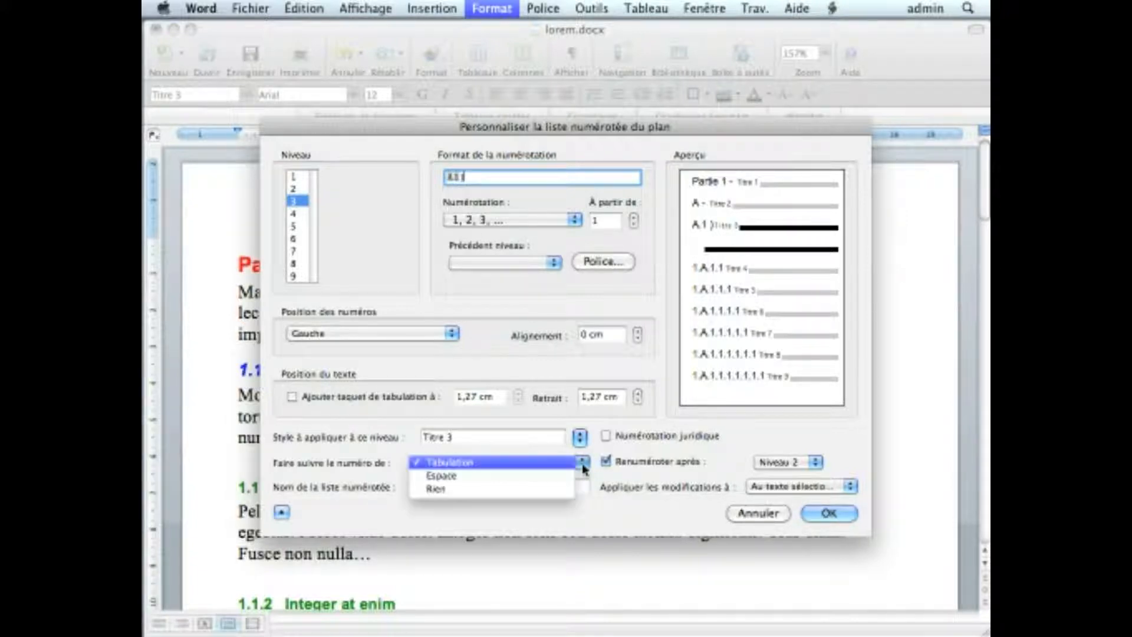
{"action": "left_click", "coordinate": [563, 478]}
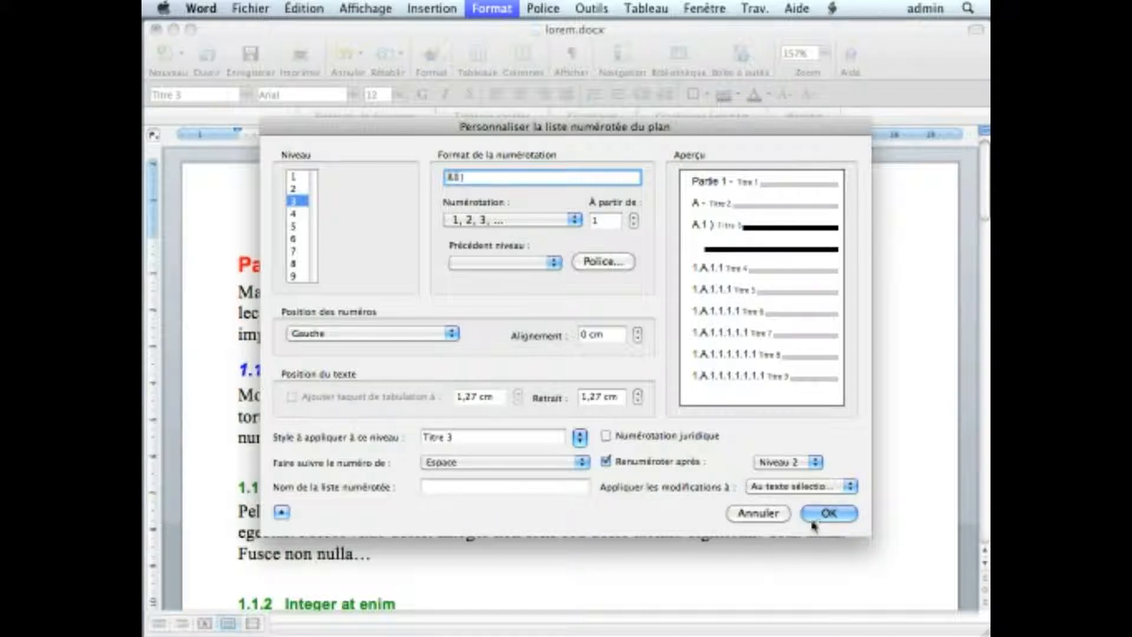
{"action": "left_click", "coordinate": [827, 515]}
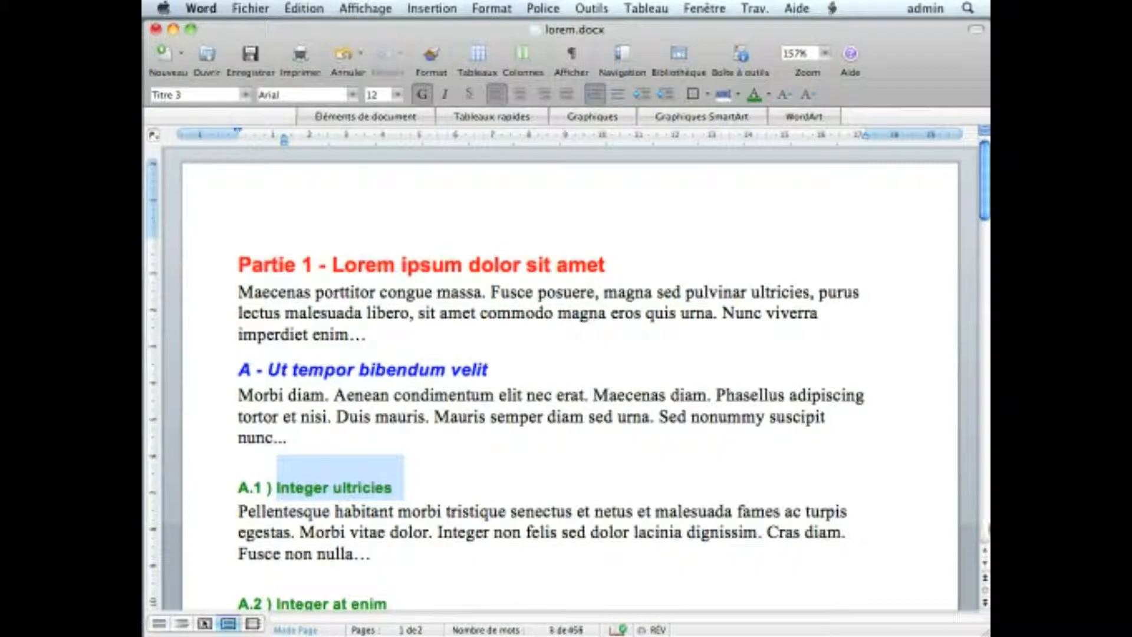
Review the heading numbering on both pages and select the heading "Etiam auctor quam eget neque".
{"action": "left_click", "coordinate": [985, 525]}
{"action": "left_click", "coordinate": [986, 525]}
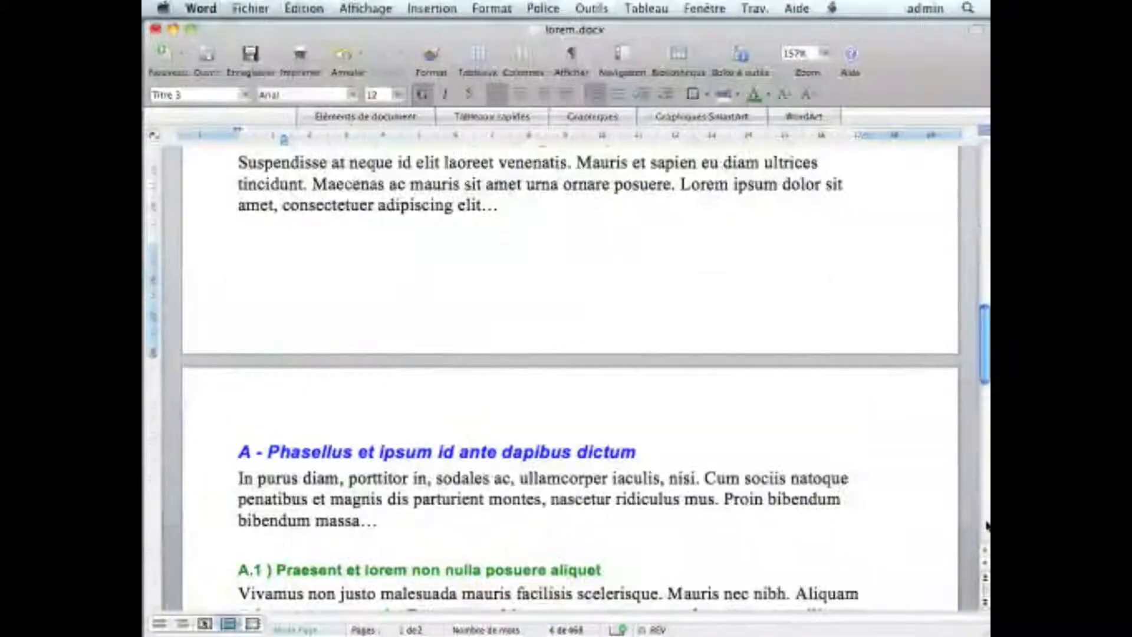
{"action": "left_click", "coordinate": [986, 525]}
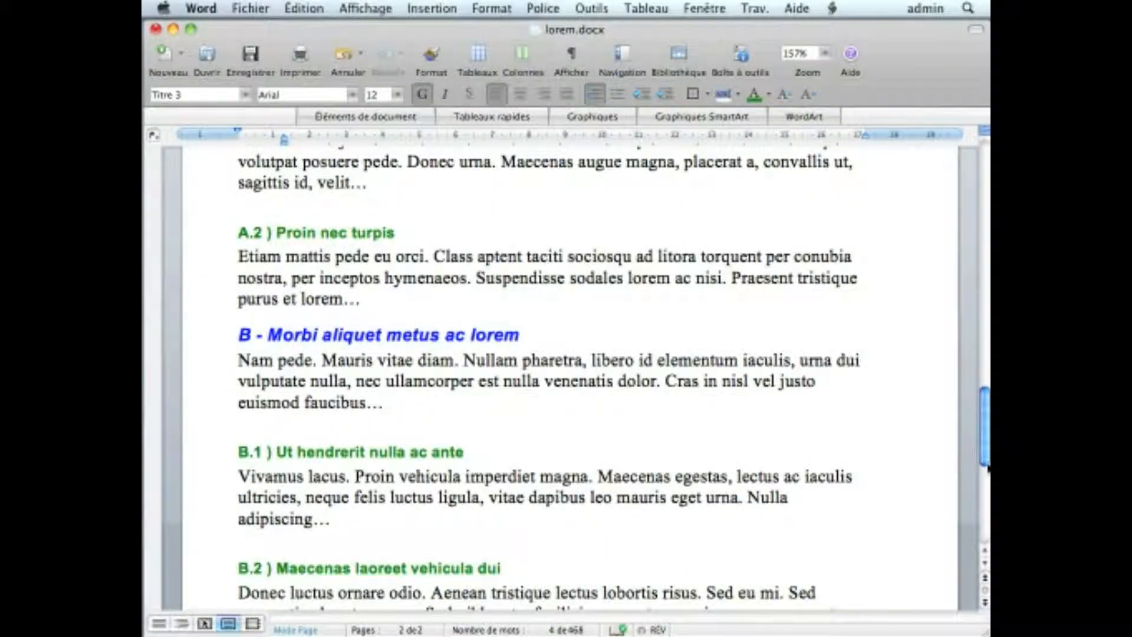
{"action": "mouse_move", "coordinate": [986, 460]}
{"action": "left_mouse_down"}
{"action": "mouse_move", "coordinate": [986, 351]}
{"action": "mouse_move", "coordinate": [986, 439]}
{"action": "left_mouse_up"}
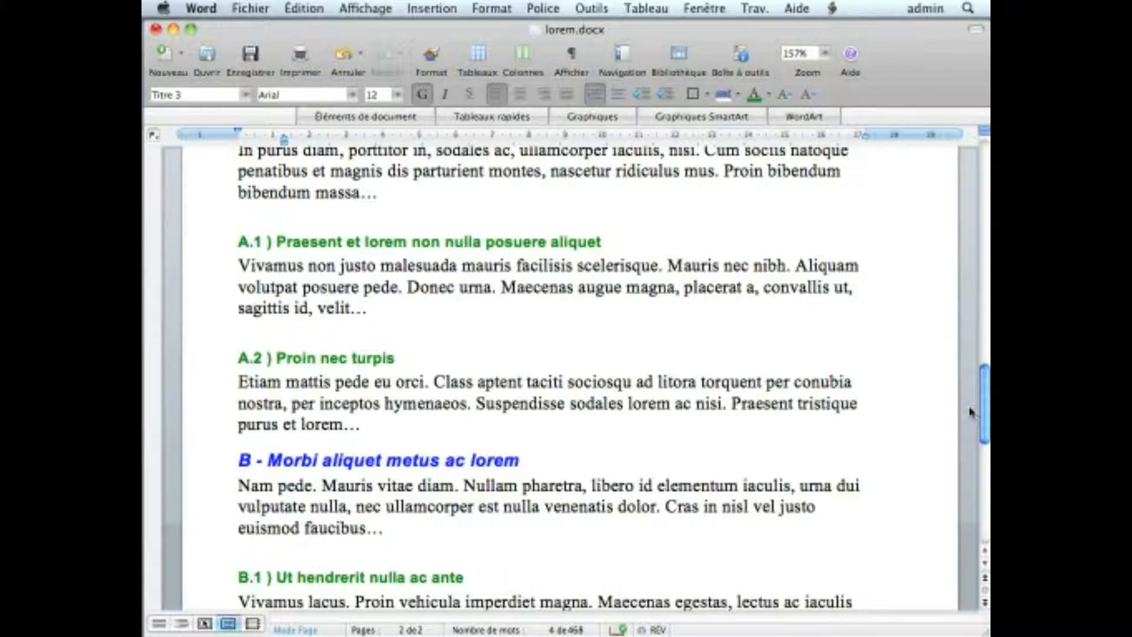
{"action": "left_click_drag", "start_coordinate": [987, 415], "coordinate": [986, 342]}
{"action": "left_click", "coordinate": [194, 215]}
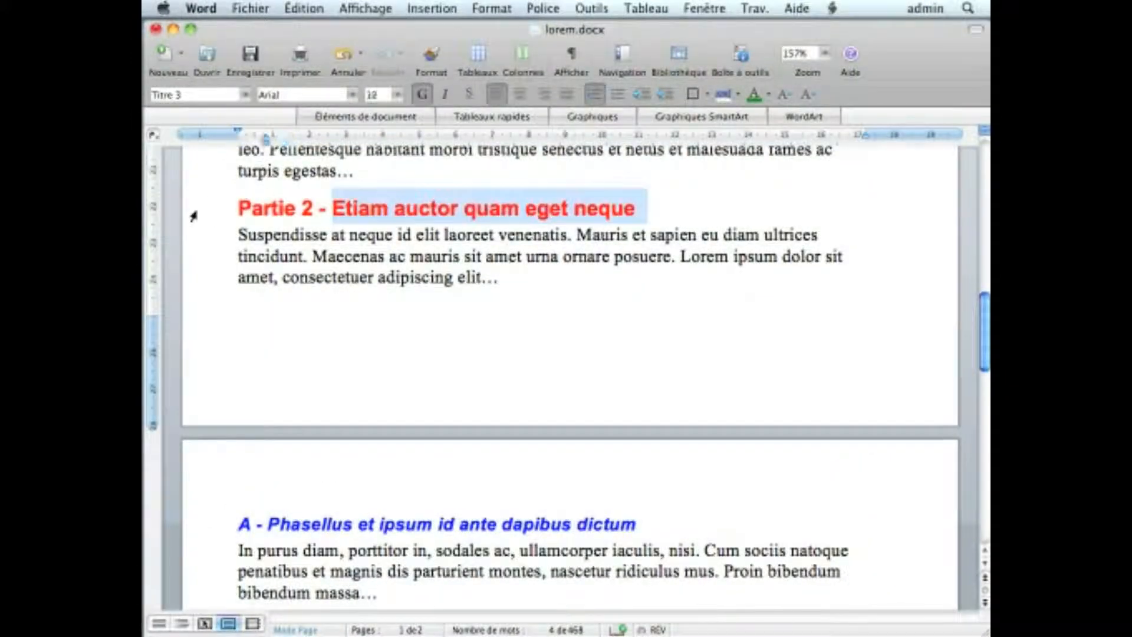
Shift the indents of heading "Phasellus et ipsum id ante dapibus dictum" inward by about 1 cm and update the Titre 2 style to match.
{"action": "left_click", "coordinate": [201, 529]}
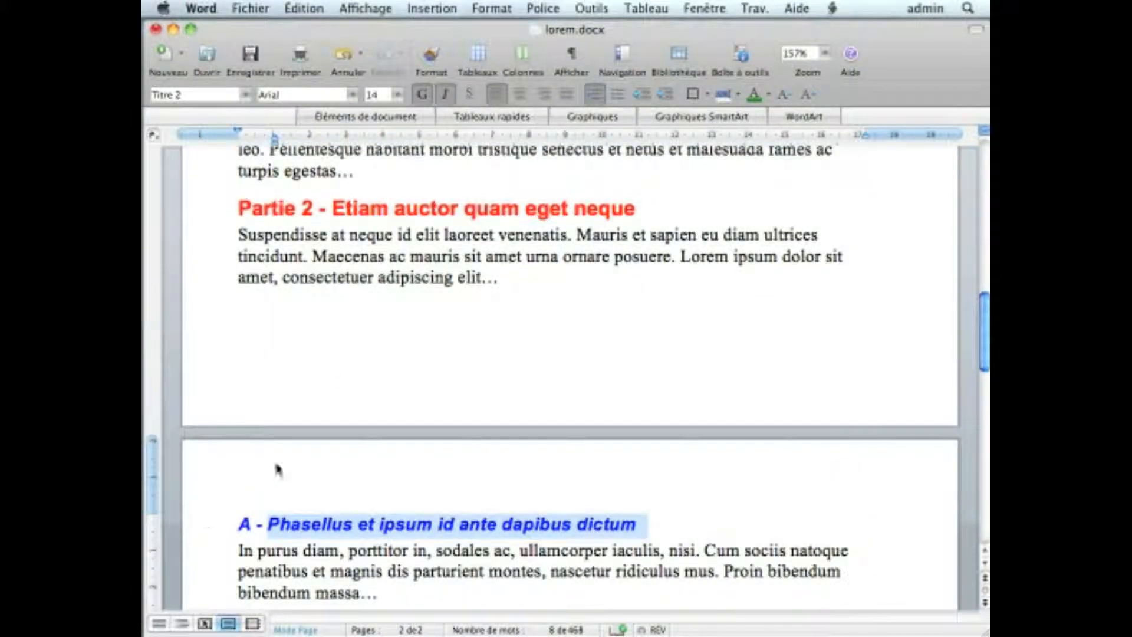
{"action": "left_click_drag", "start_coordinate": [274, 142], "coordinate": [311, 142]}
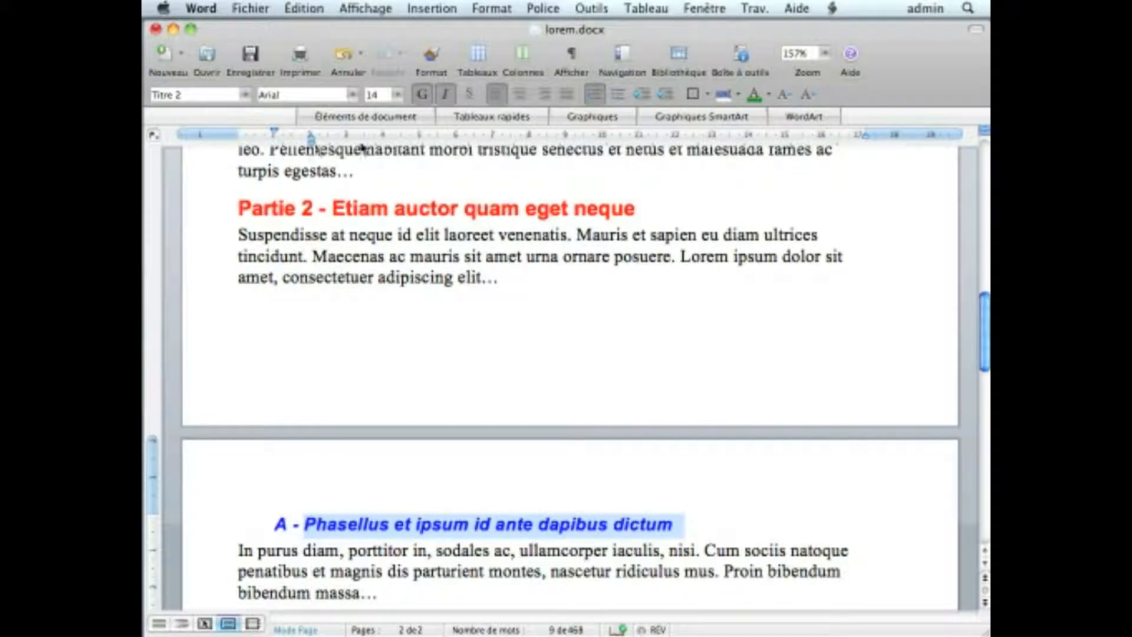
{"action": "left_click", "coordinate": [741, 58]}
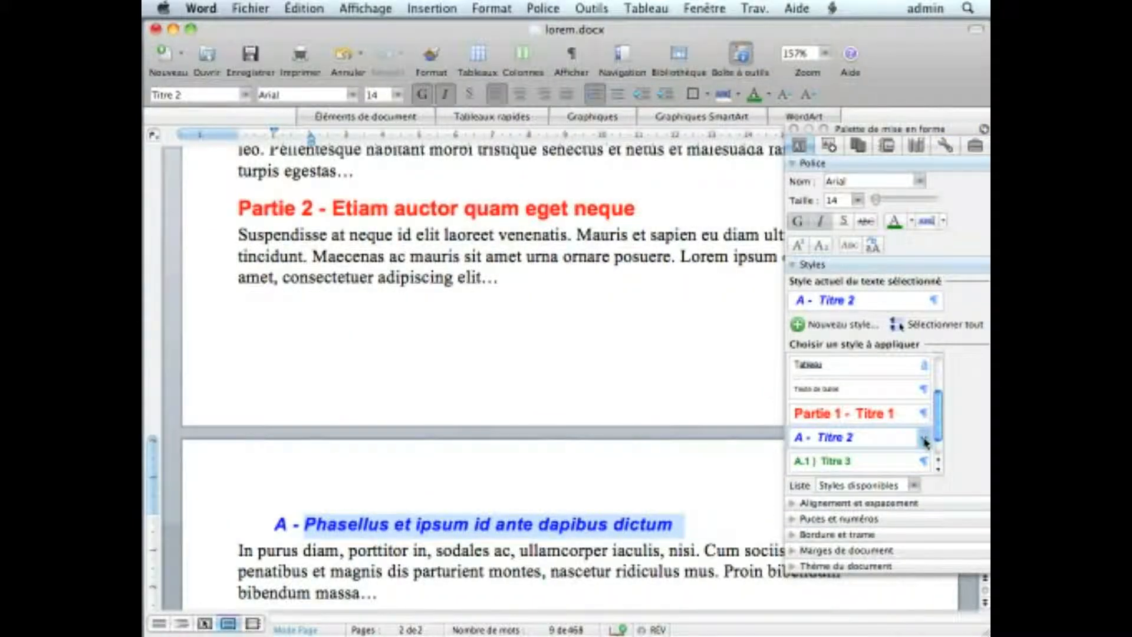
{"action": "left_click", "coordinate": [925, 441]}
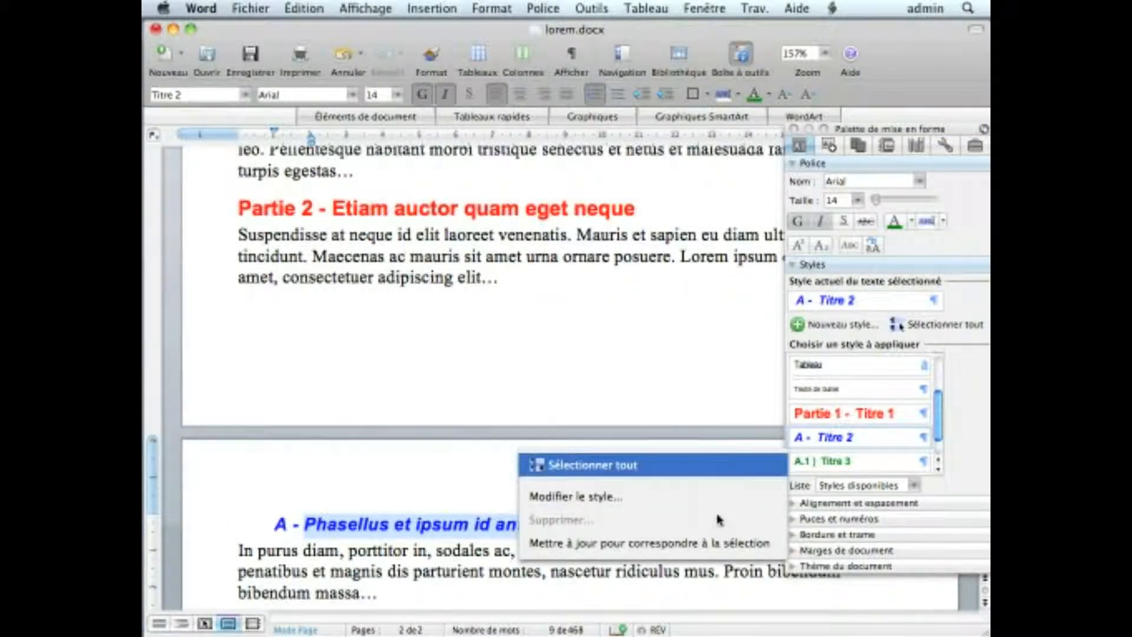
{"action": "left_click", "coordinate": [714, 547]}
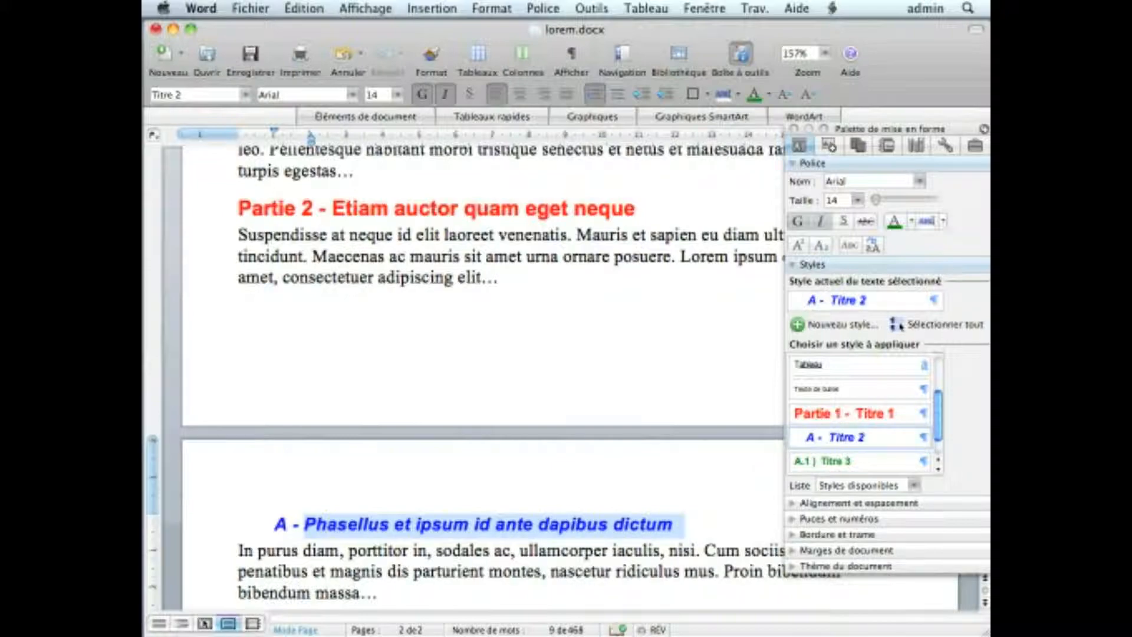
{"action": "left_click", "coordinate": [679, 571]}
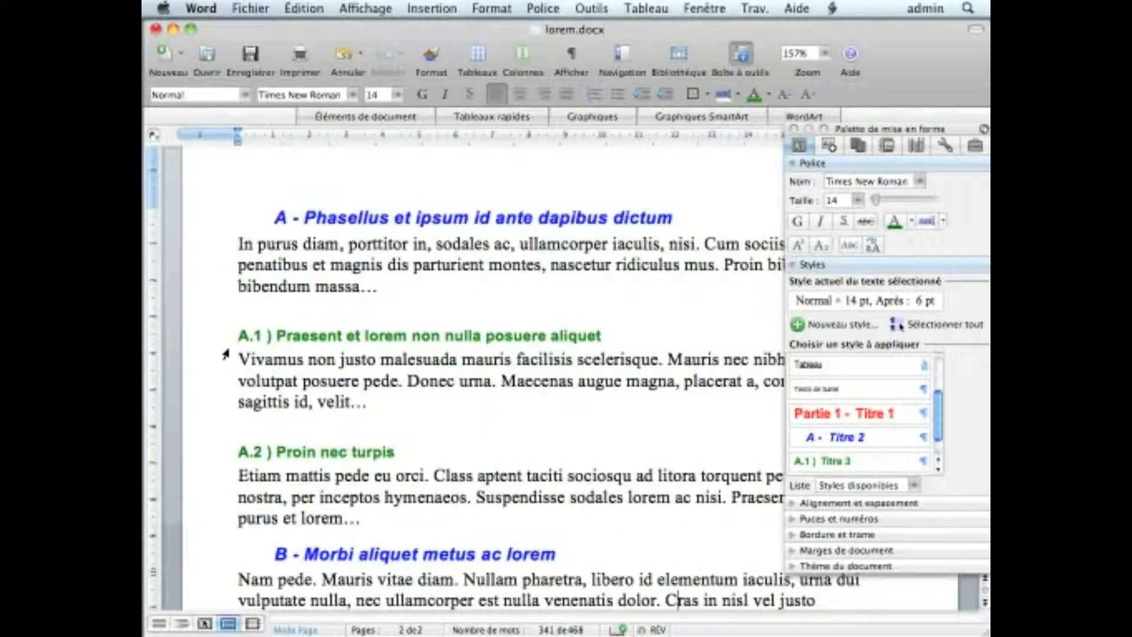
Shift the indents of heading "Praesent et lorem non nulla posuere aliquet" inward by about 2 cm and update the Titre 3 style to match.
{"action": "left_click", "coordinate": [202, 336]}
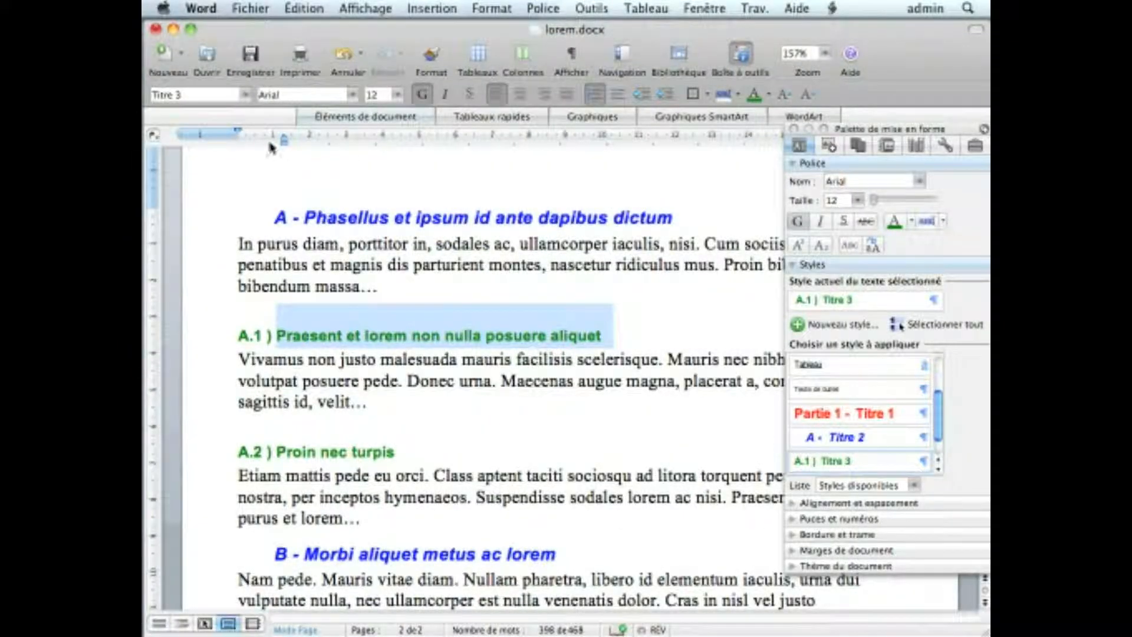
{"action": "left_click_drag", "start_coordinate": [284, 142], "coordinate": [357, 153]}
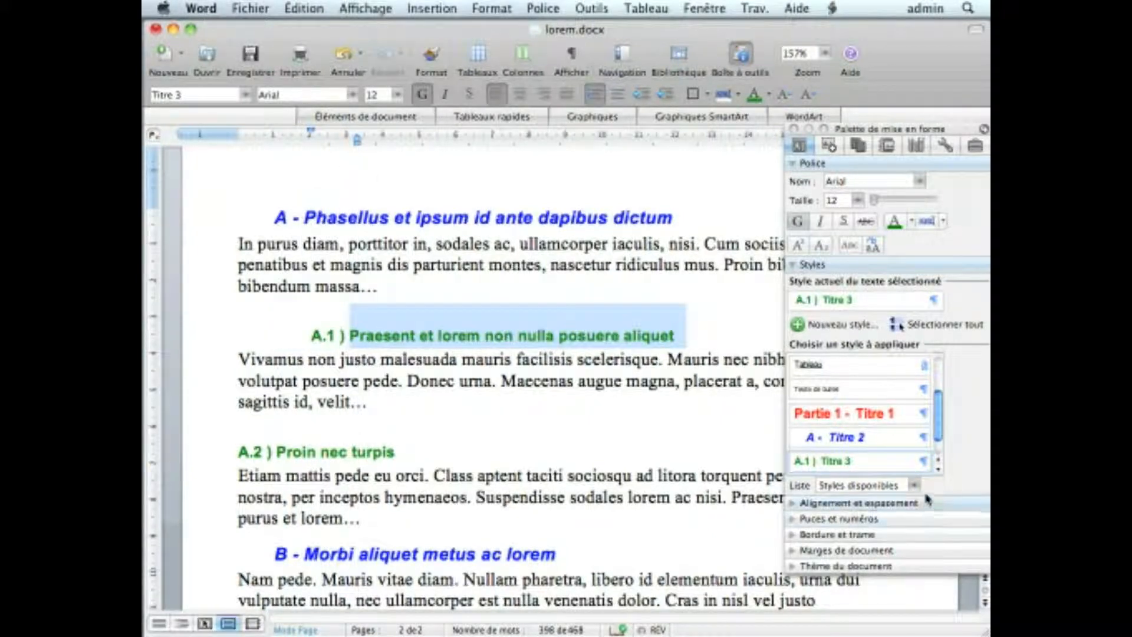
{"action": "left_click", "coordinate": [922, 460]}
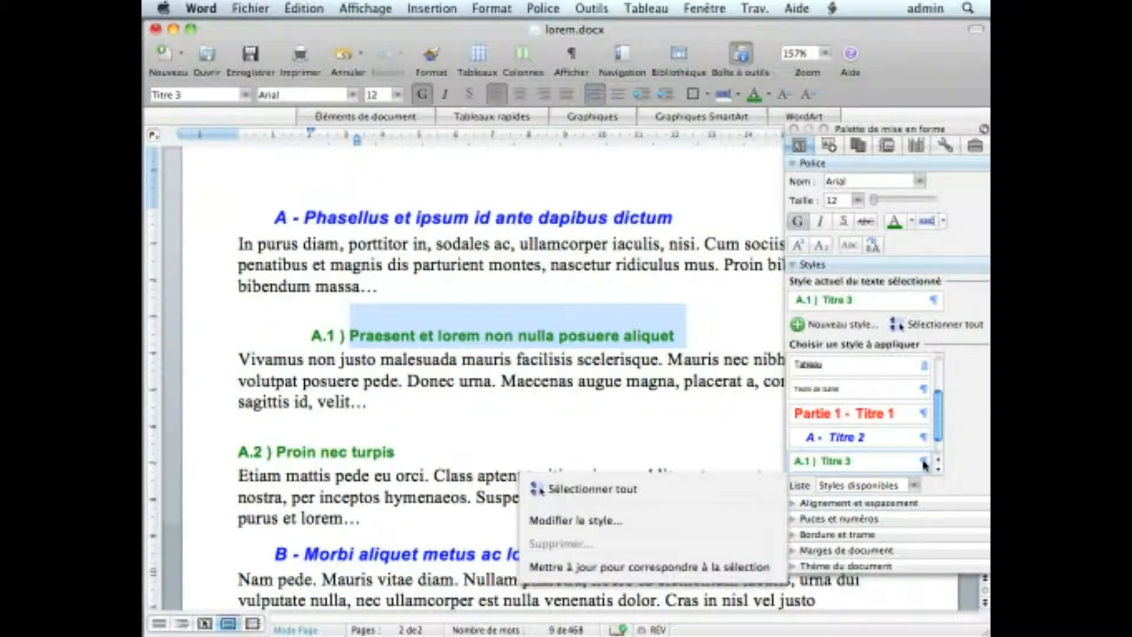
{"action": "left_click", "coordinate": [710, 567]}
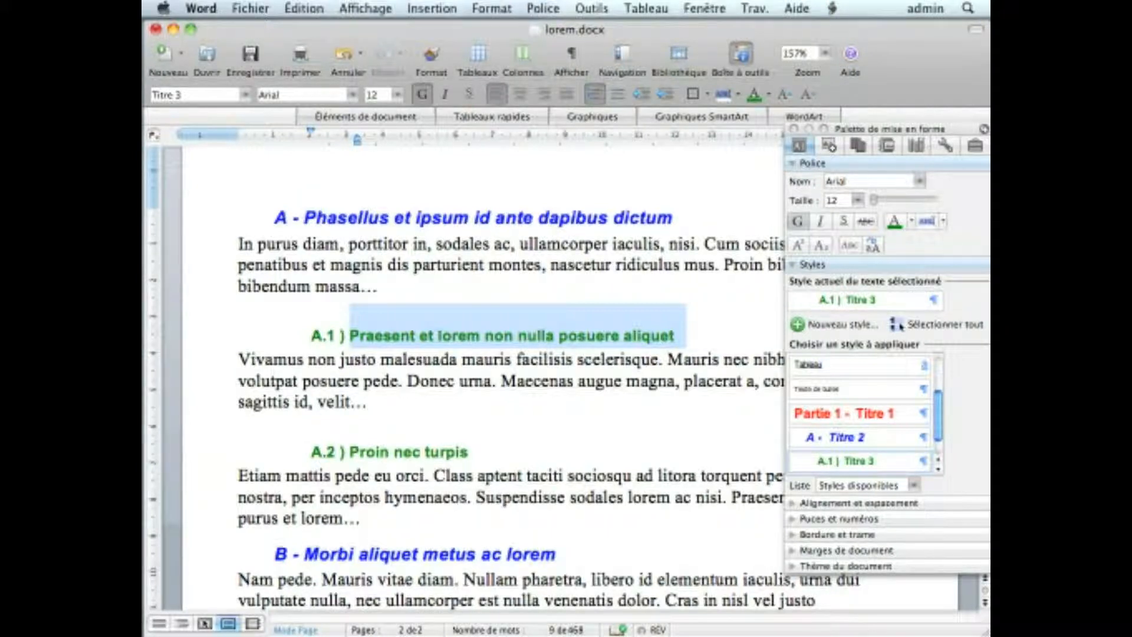
Add the line "Table des matières" at the document's end and insert a three-level table of contents below it in the "Depuis modèle" format.
{"action": "key", "text": "super+End"}
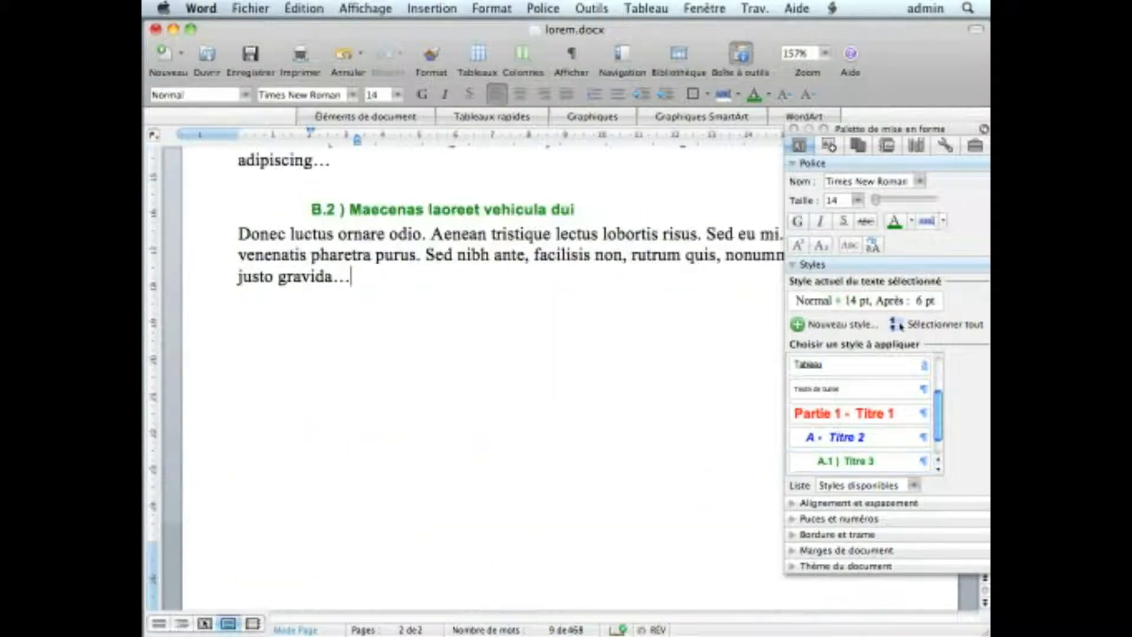
{"action": "type", "text": "Table des matières"}
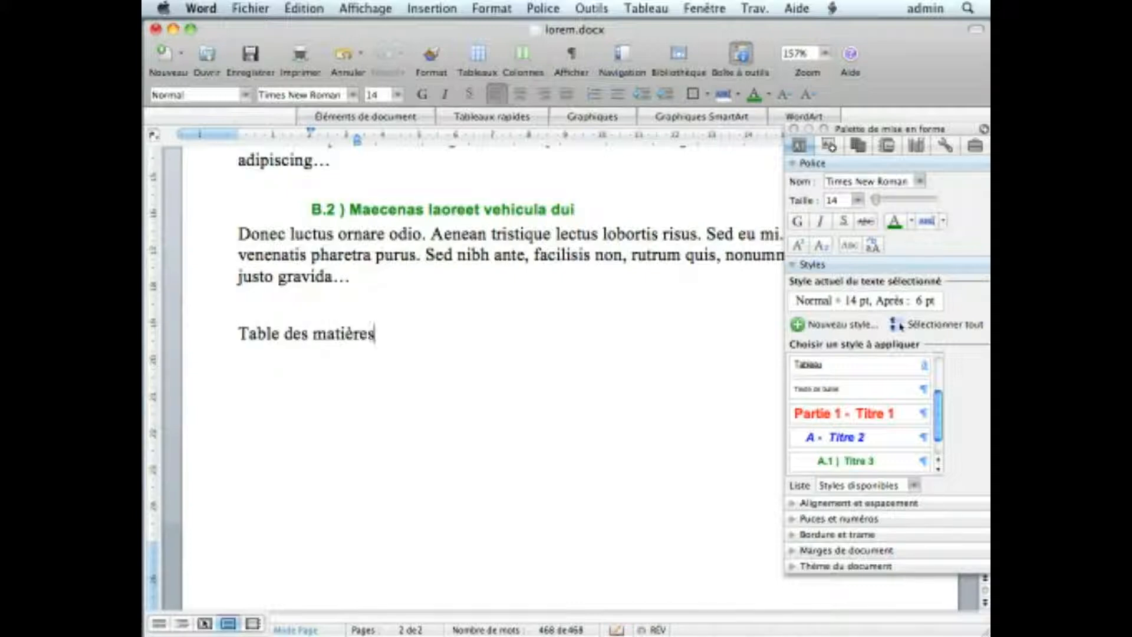
{"action": "left_click", "coordinate": [417, 8]}
{"action": "left_click", "coordinate": [448, 286]}
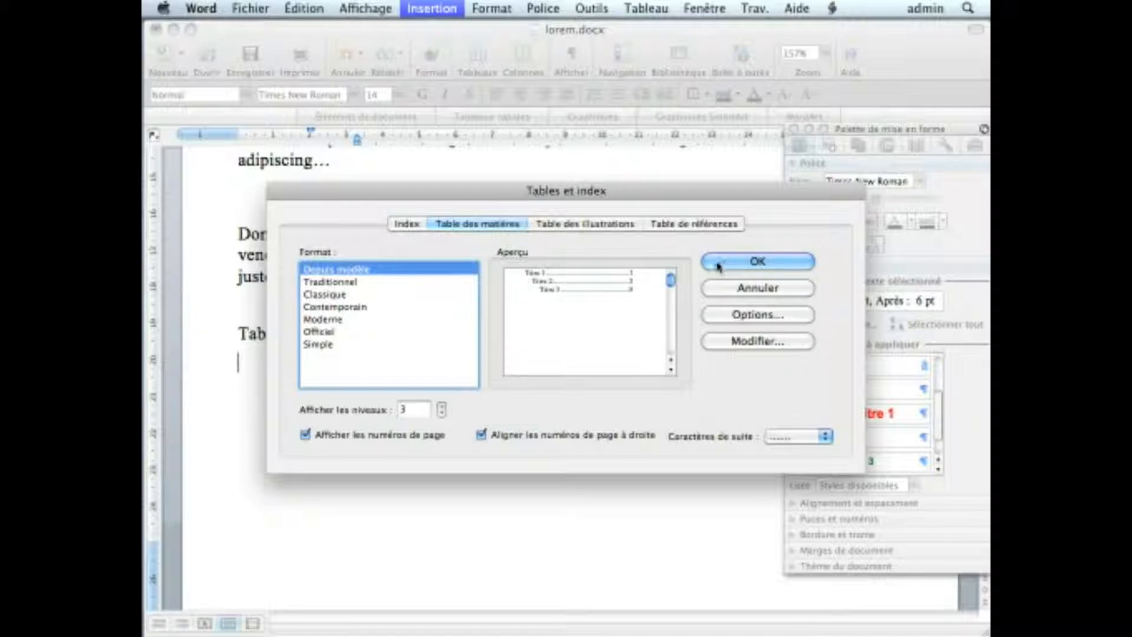
{"action": "left_click", "coordinate": [741, 263]}
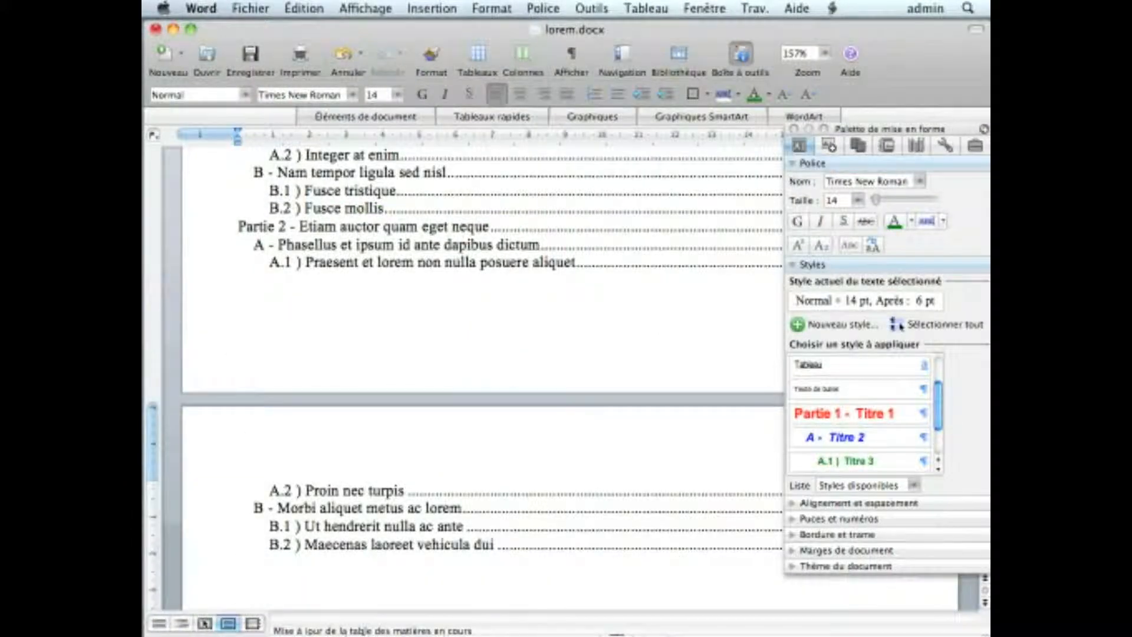